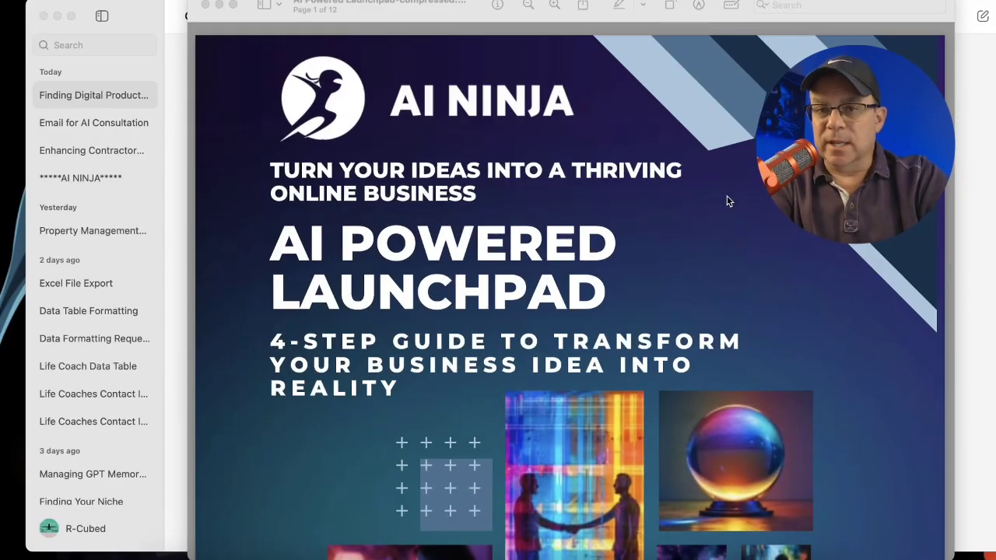
Highlight the Step 4: Define a Brand Summary/Strategy heading, then scroll to Prompt 1 on page 7.
{"action": "scroll", "coordinate": [548, 127], "scroll_direction": "down", "scroll_amount": 3}
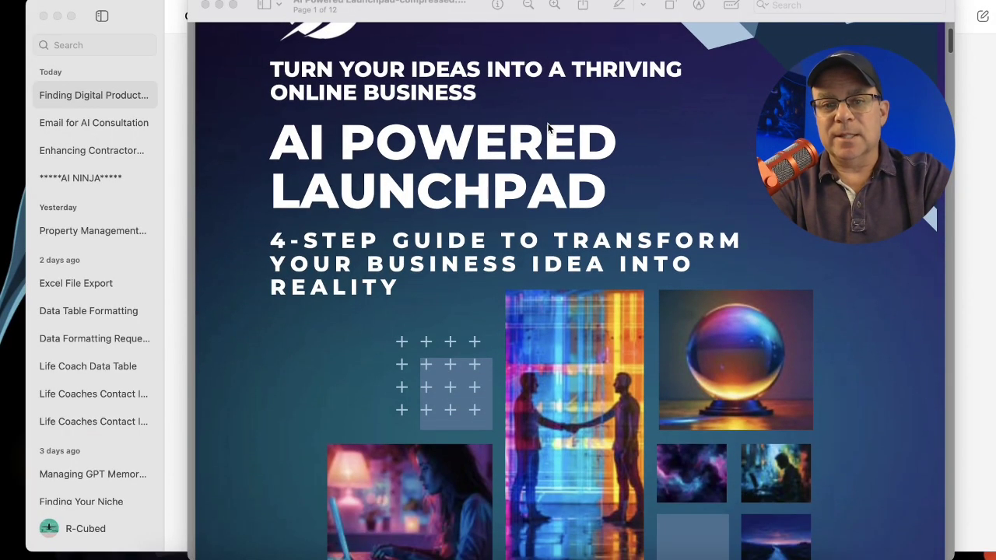
{"action": "scroll", "coordinate": [549, 127], "scroll_direction": "down", "scroll_amount": 15}
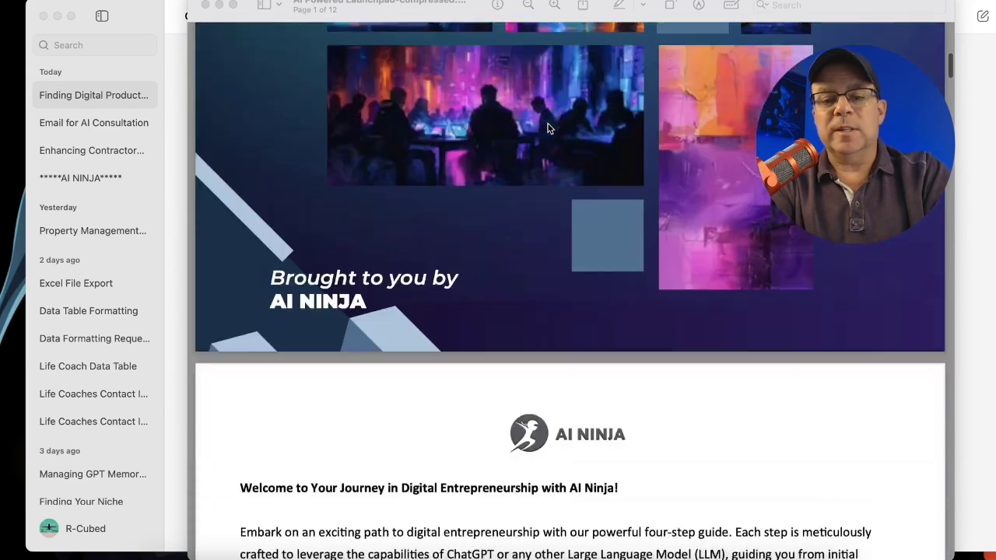
{"action": "scroll", "coordinate": [548, 126], "scroll_direction": "down", "scroll_amount": 5}
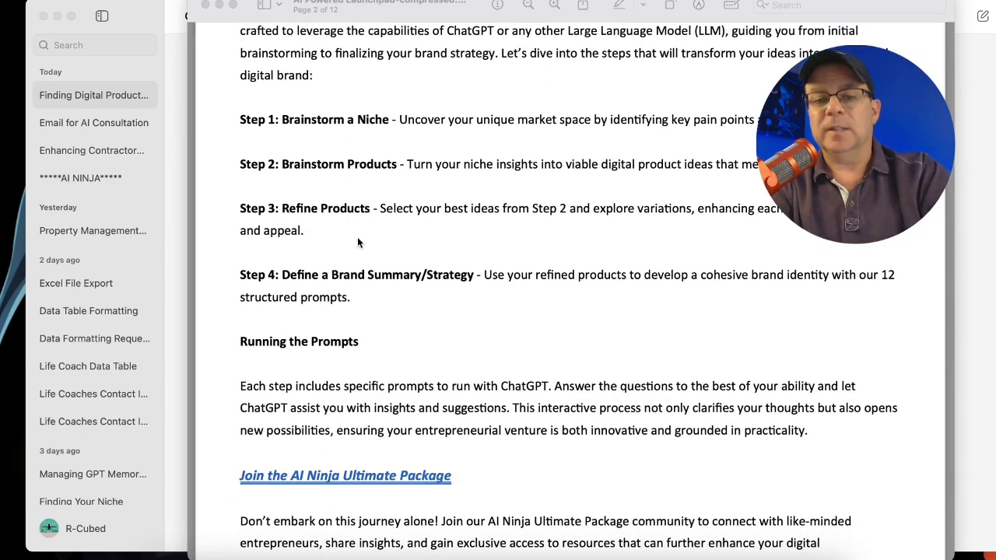
{"action": "left_click", "coordinate": [243, 276]}
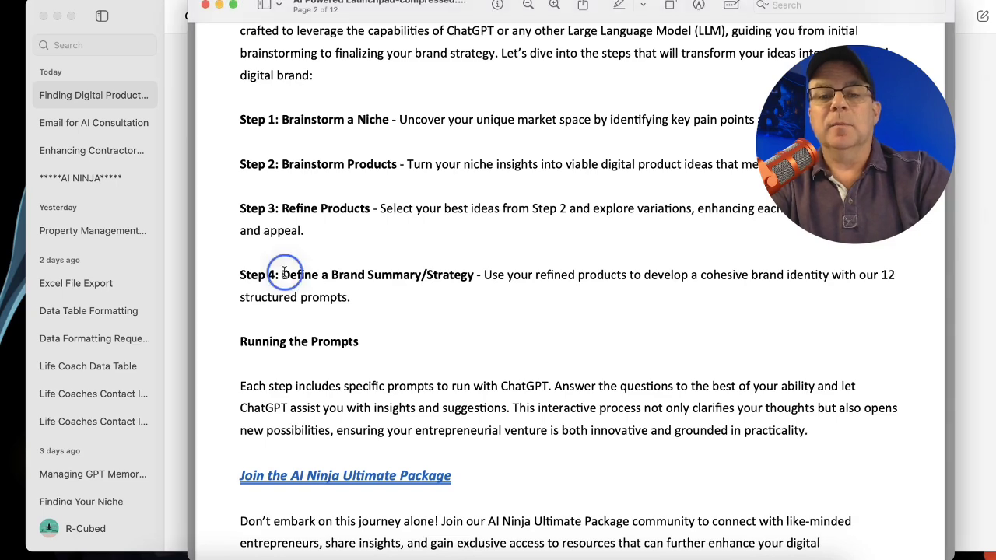
{"action": "left_click_drag", "start_coordinate": [477, 276], "coordinate": [239, 277]}
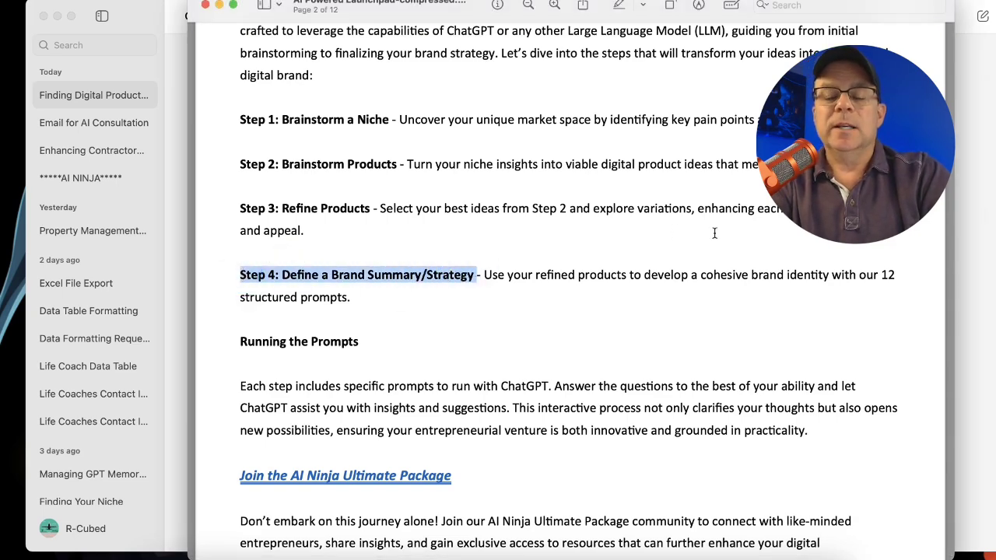
{"action": "scroll", "coordinate": [714, 233], "scroll_direction": "down", "scroll_amount": 20}
{"action": "scroll", "coordinate": [714, 232], "scroll_direction": "down", "scroll_amount": 20}
{"action": "scroll", "coordinate": [715, 233], "scroll_direction": "down", "scroll_amount": 8}
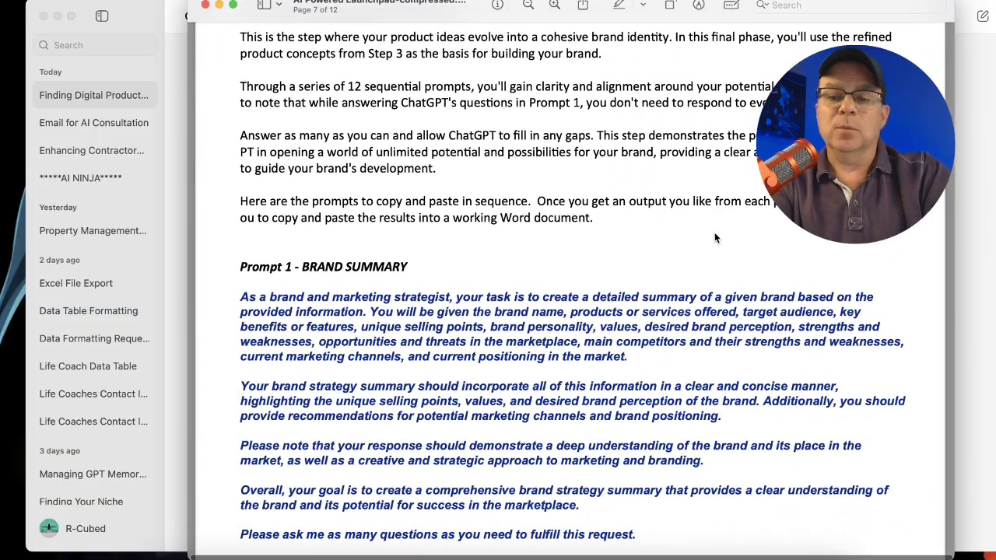
Review the saved brand summary document in Word, then hide Word to return to the guide.
{"action": "left_click", "coordinate": [587, 549]}
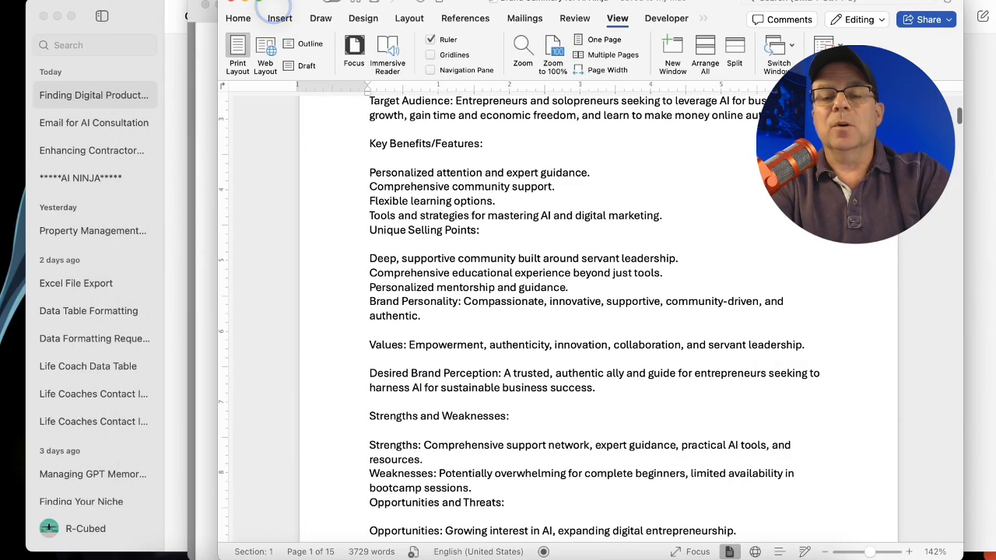
{"action": "scroll", "coordinate": [558, 311], "scroll_direction": "up", "scroll_amount": 5}
{"action": "scroll", "coordinate": [558, 310], "scroll_direction": "down", "scroll_amount": 15}
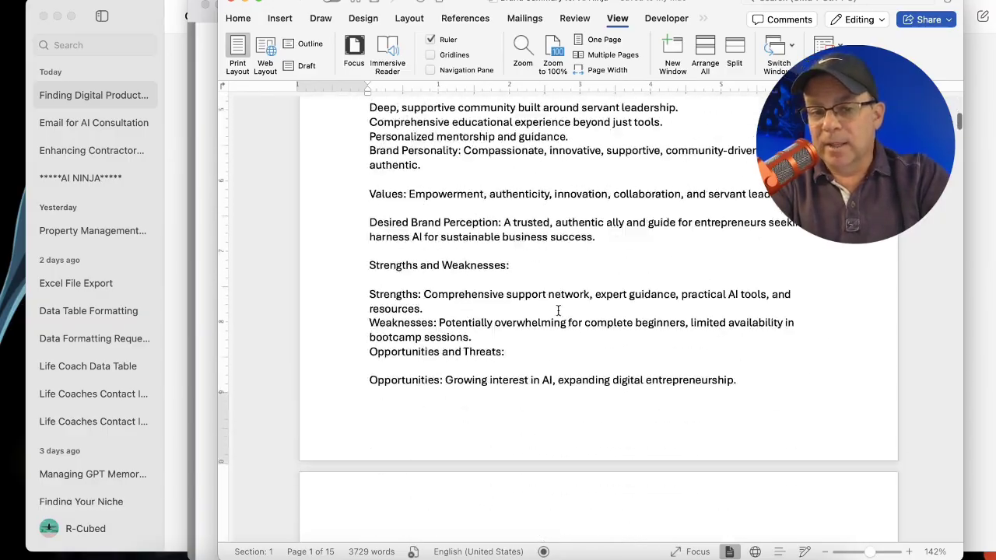
{"action": "scroll", "coordinate": [558, 310], "scroll_direction": "down", "scroll_amount": 20}
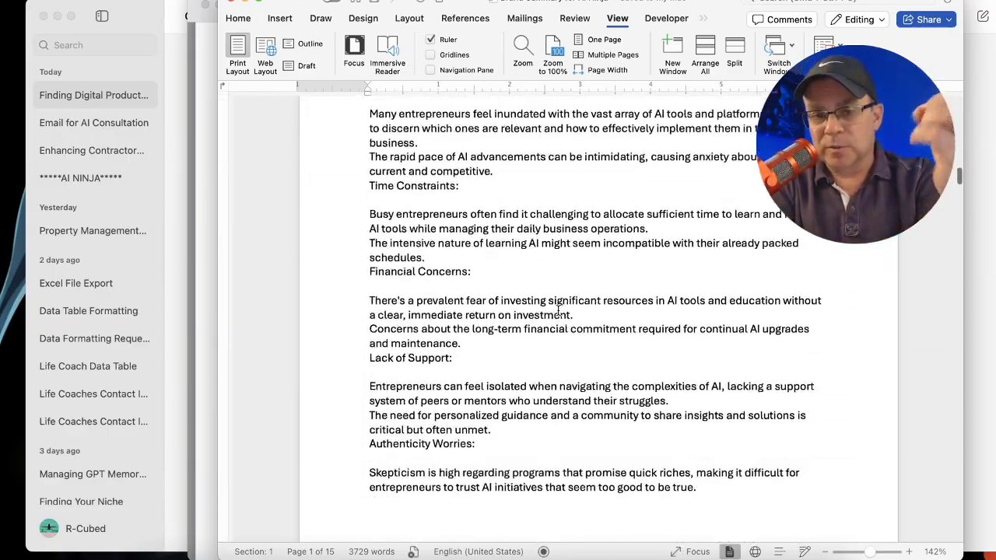
{"action": "scroll", "coordinate": [558, 311], "scroll_direction": "down", "scroll_amount": 15}
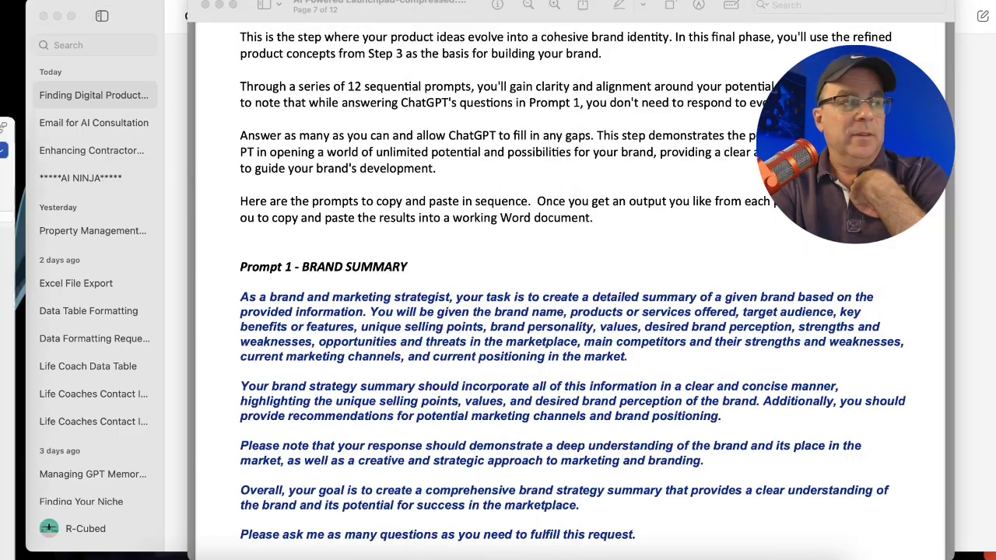
{"action": "left_click", "coordinate": [260, 4]}
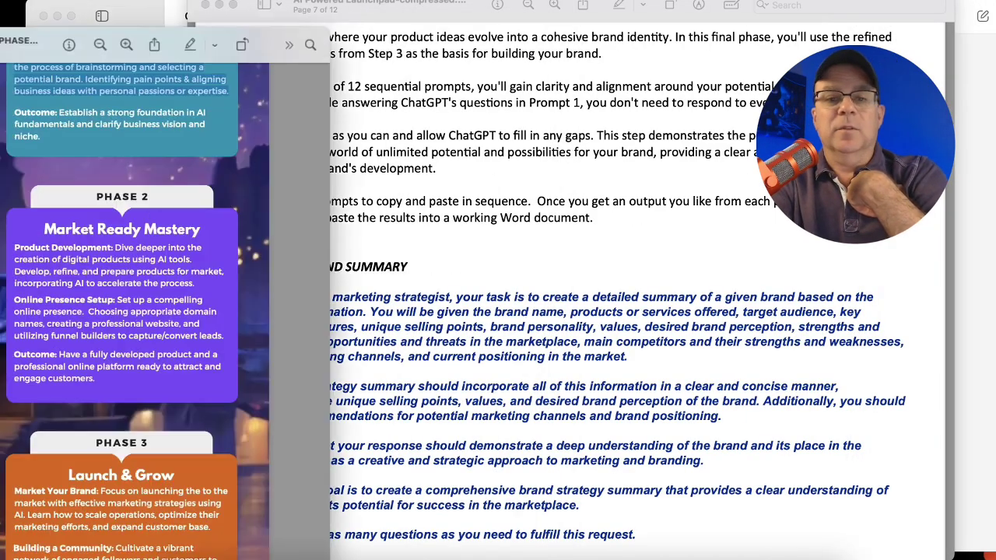
{"action": "left_click", "coordinate": [211, 31]}
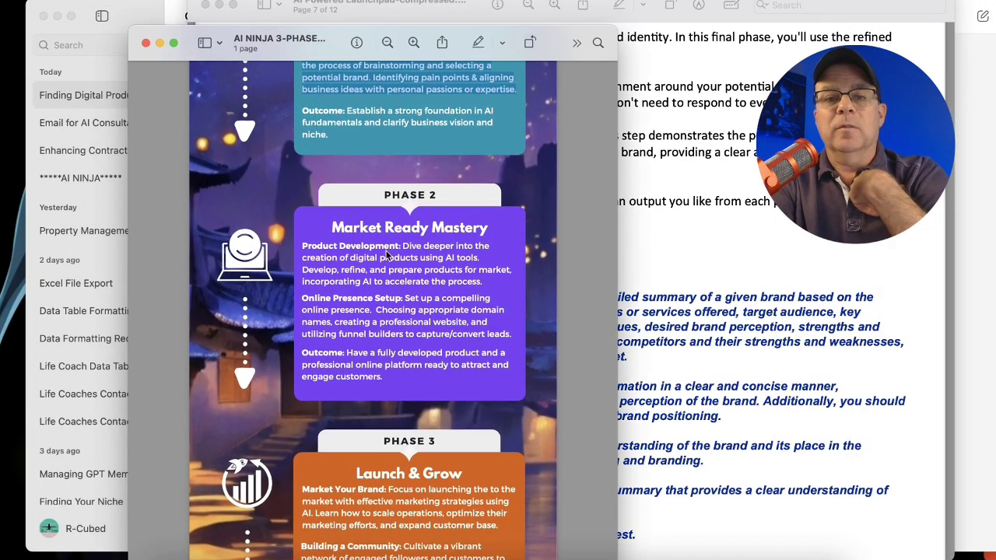
{"action": "scroll", "coordinate": [395, 282], "scroll_direction": "up", "scroll_amount": 2}
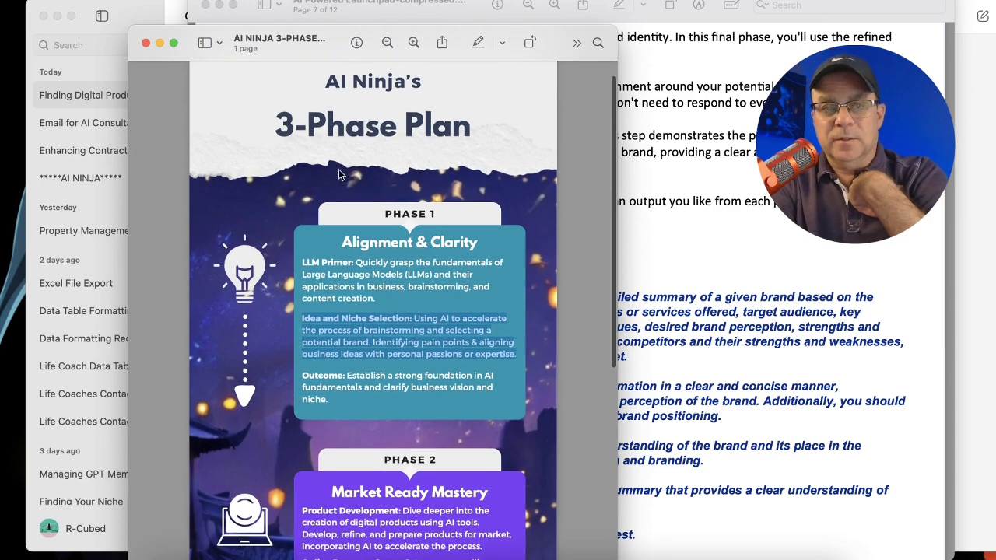
{"action": "key", "text": "super+w"}
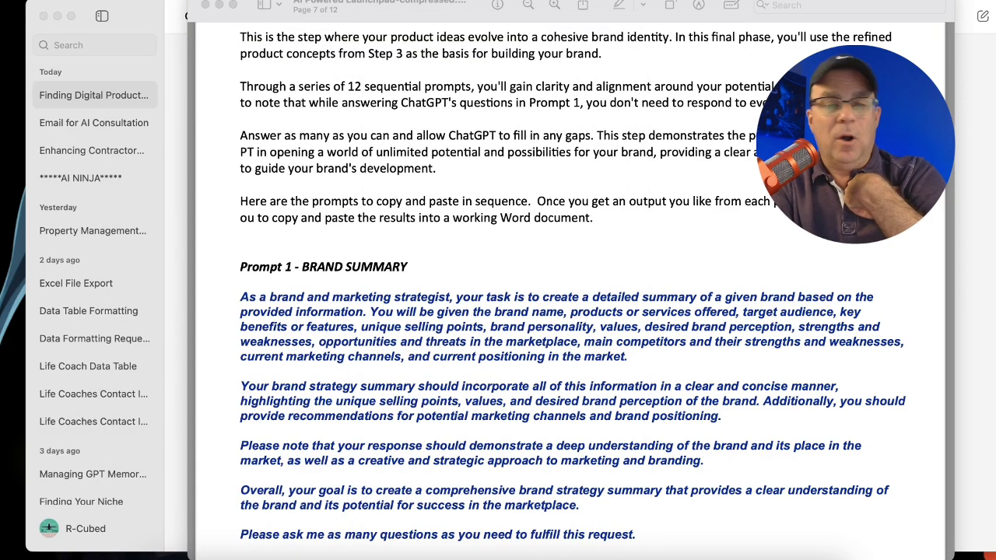
{"action": "scroll", "coordinate": [701, 288], "scroll_direction": "down", "scroll_amount": 5}
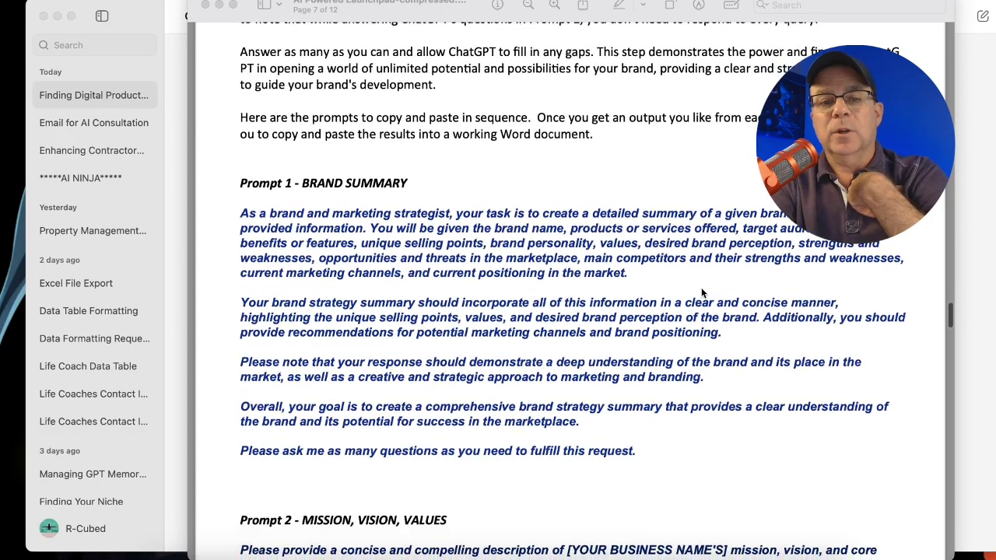
{"action": "scroll", "coordinate": [435, 171], "scroll_direction": "down", "scroll_amount": 15}
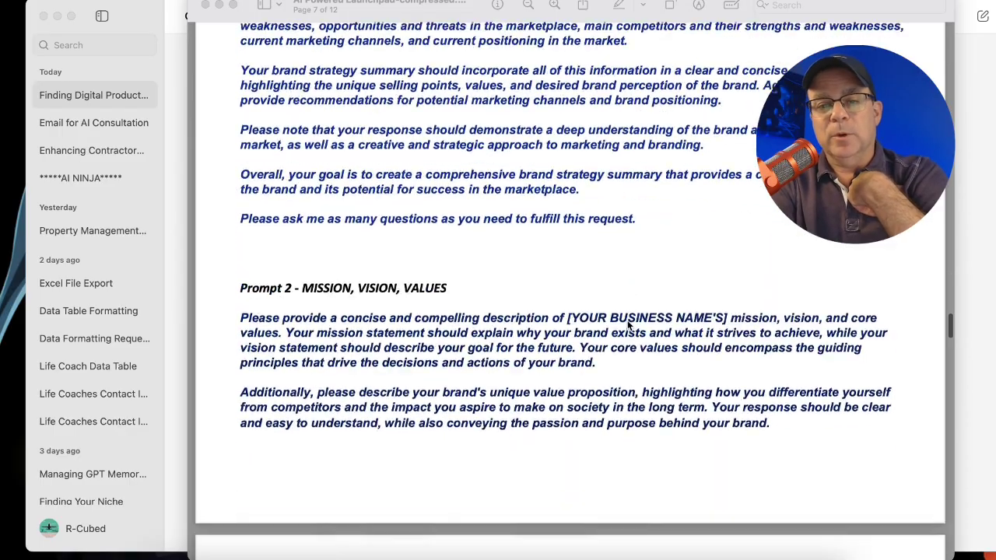
{"action": "scroll", "coordinate": [629, 326], "scroll_direction": "down", "scroll_amount": 15}
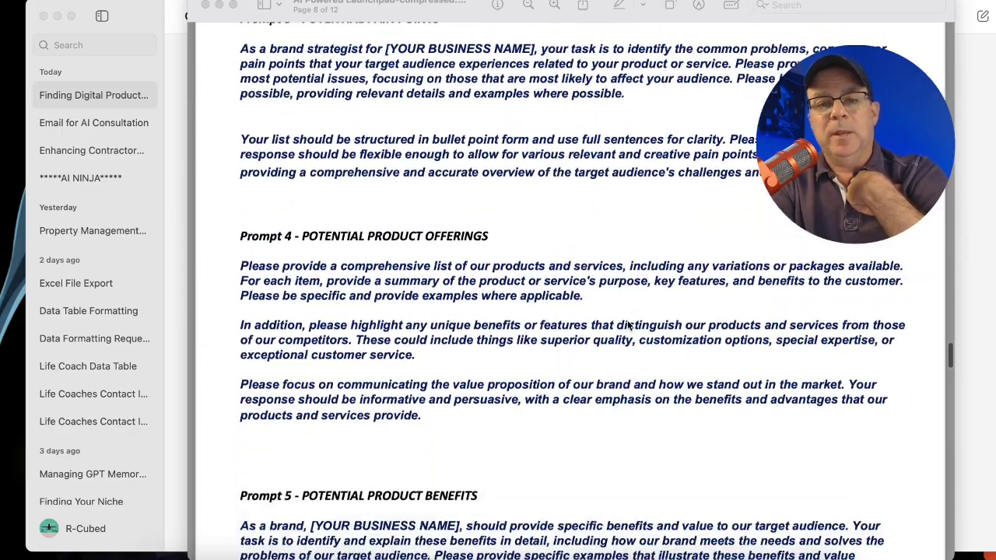
{"action": "scroll", "coordinate": [629, 326], "scroll_direction": "down", "scroll_amount": 20}
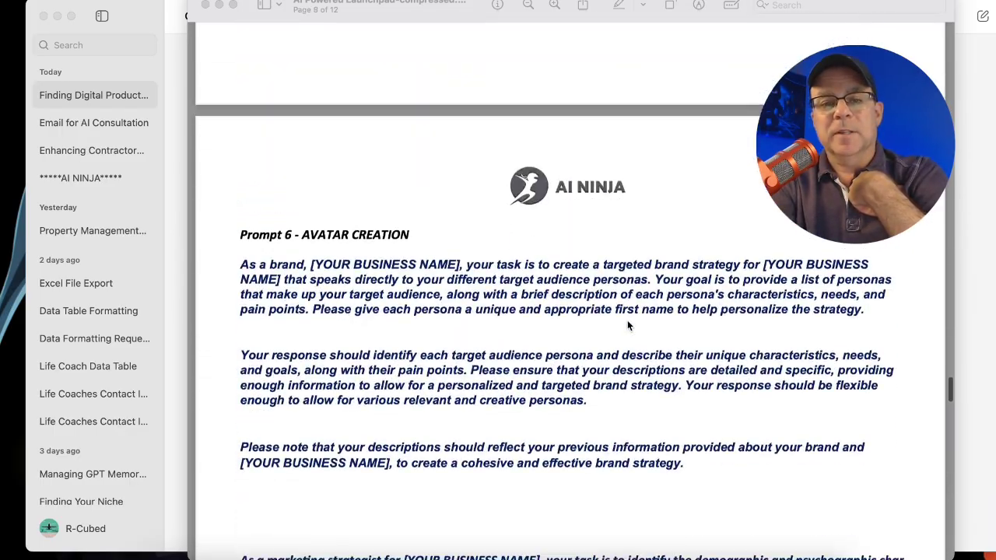
{"action": "scroll", "coordinate": [629, 326], "scroll_direction": "down", "scroll_amount": 20}
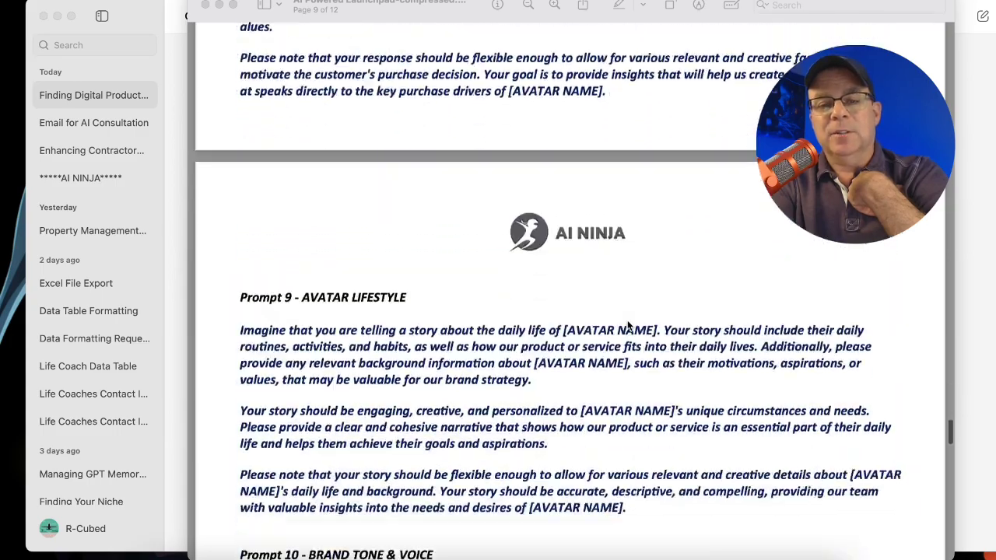
{"action": "scroll", "coordinate": [629, 326], "scroll_direction": "down", "scroll_amount": 5}
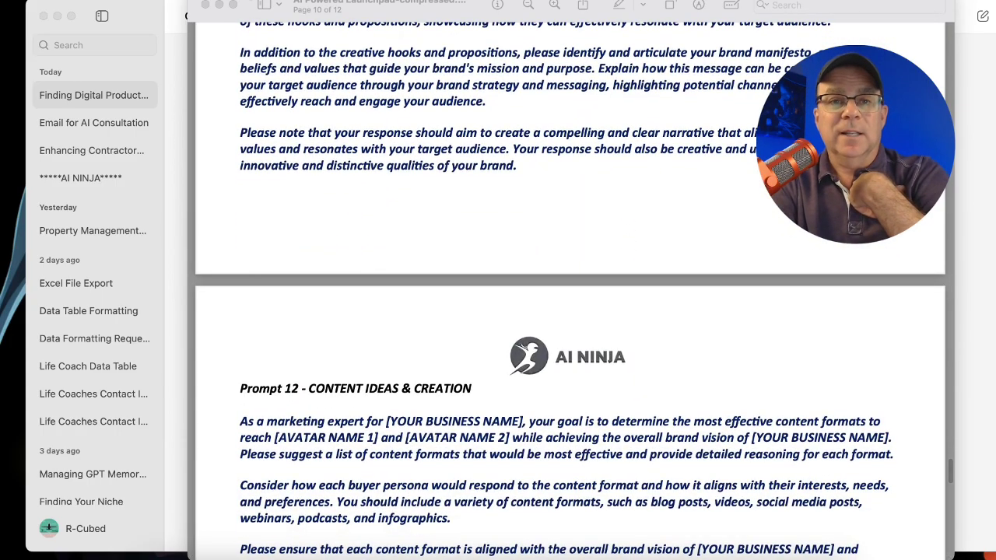
{"action": "scroll", "coordinate": [488, 248], "scroll_direction": "up", "scroll_amount": 20}
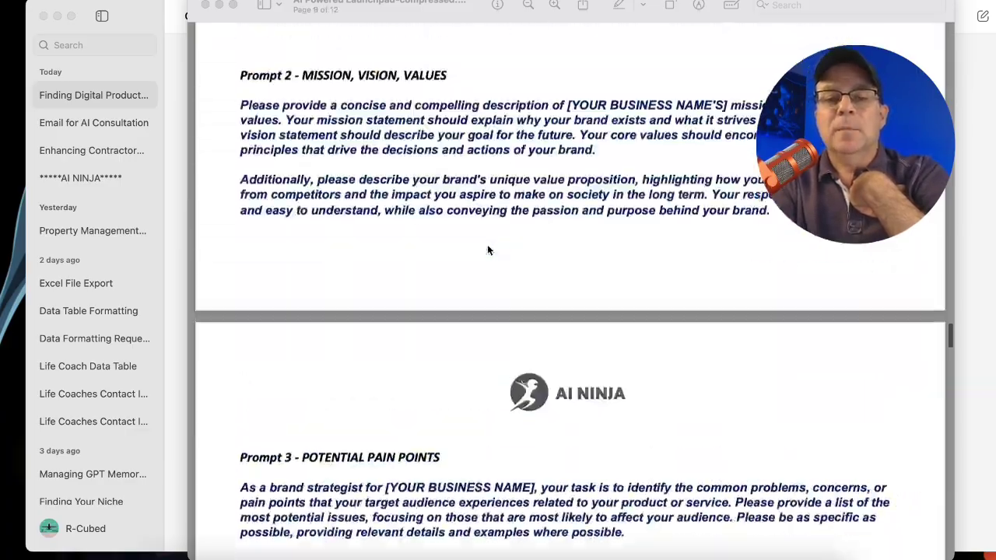
{"action": "scroll", "coordinate": [488, 249], "scroll_direction": "up", "scroll_amount": 10}
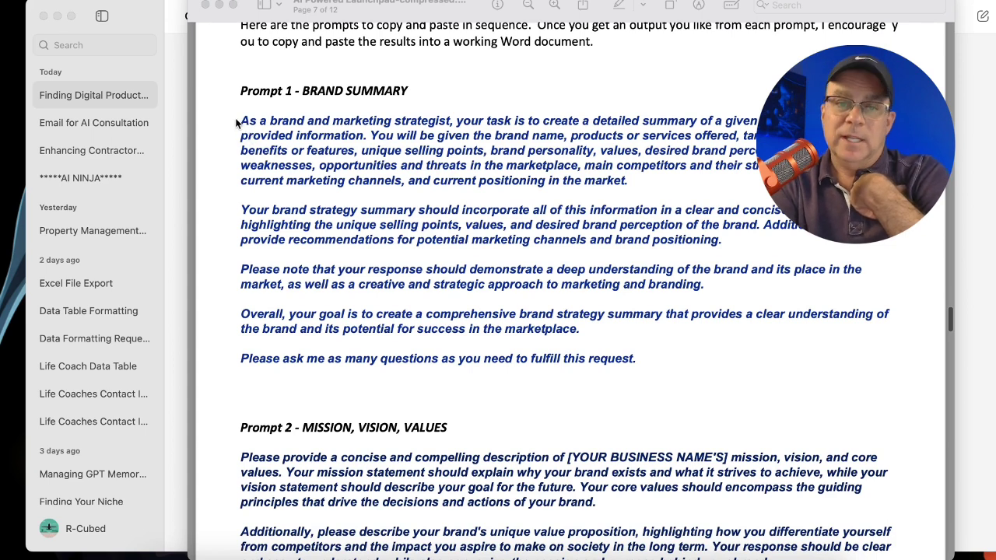
Select the full Prompt 1 Brand Summary text in the guide and bring ChatGPT forward.
{"action": "left_click", "coordinate": [252, 122]}
{"action": "left_click_drag", "start_coordinate": [242, 123], "coordinate": [716, 364]}
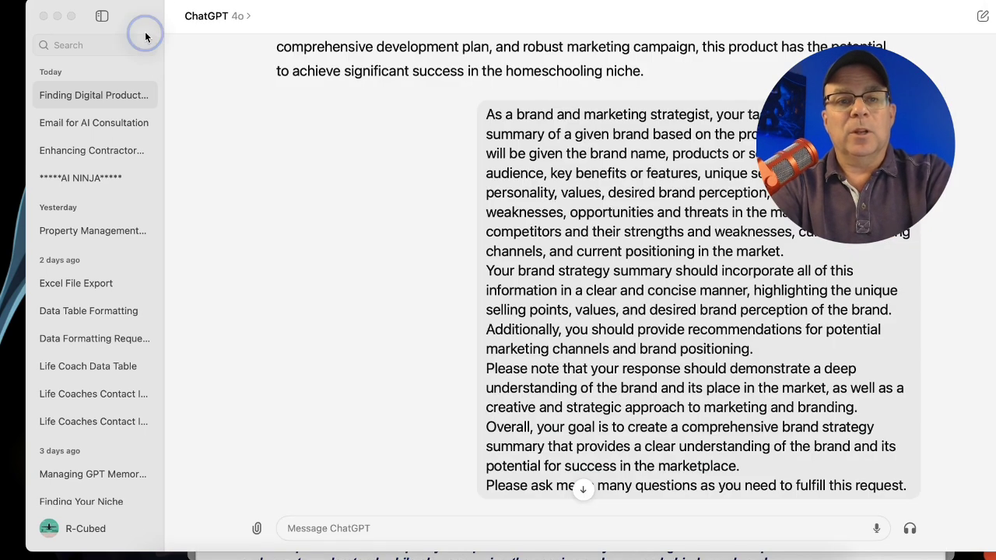
{"action": "left_click", "coordinate": [165, 4]}
Collapse the chat history sidebar and look over the conversation with the brand-strategist prompt.
{"action": "left_click", "coordinate": [102, 16]}
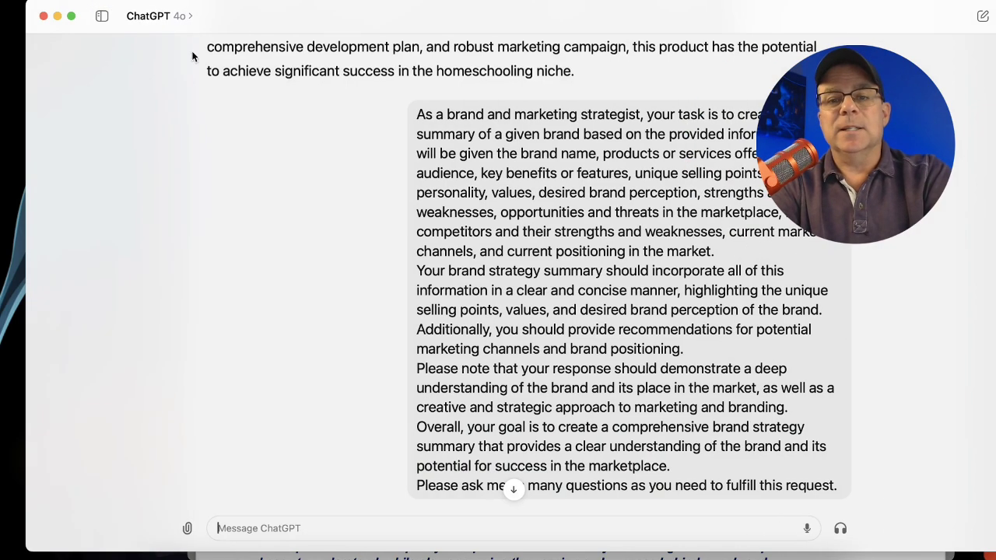
{"action": "scroll", "coordinate": [413, 194], "scroll_direction": "up", "scroll_amount": 5}
{"action": "scroll", "coordinate": [412, 194], "scroll_direction": "up", "scroll_amount": 10}
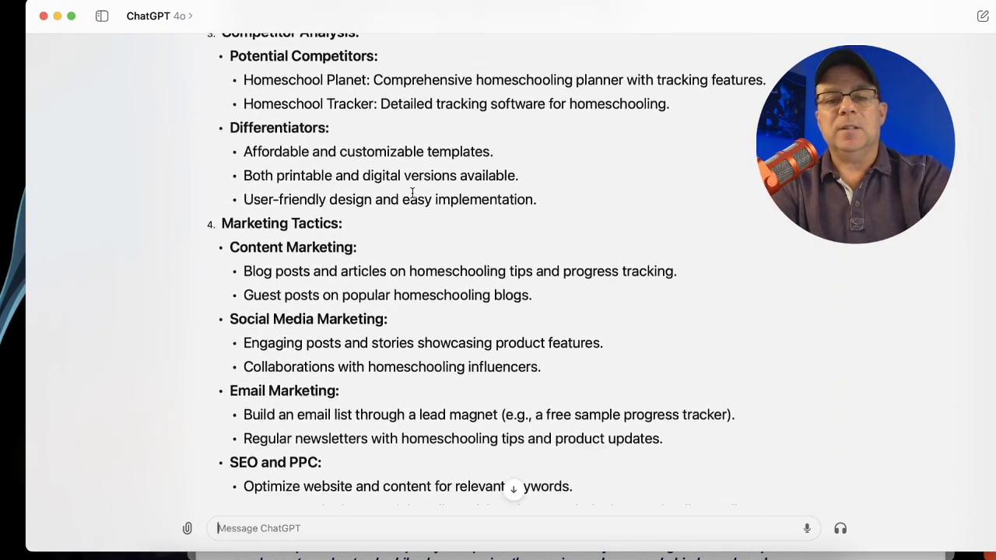
{"action": "scroll", "coordinate": [412, 194], "scroll_direction": "up", "scroll_amount": 10}
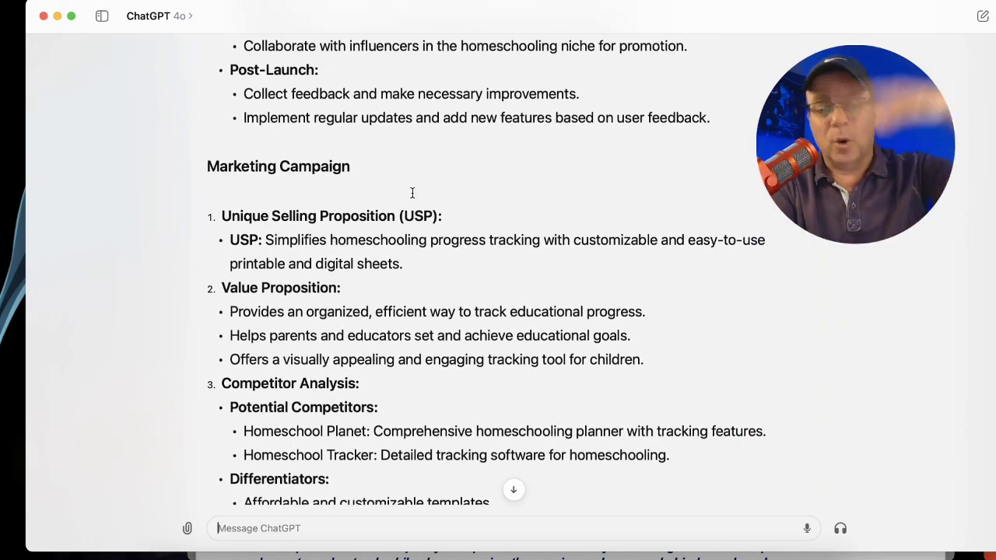
{"action": "scroll", "coordinate": [413, 194], "scroll_direction": "up", "scroll_amount": 10}
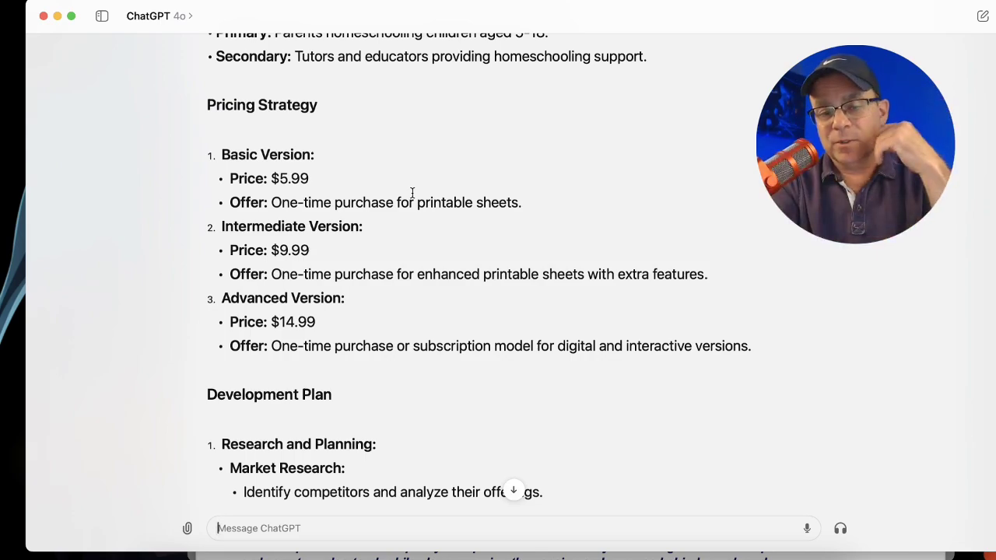
{"action": "scroll", "coordinate": [412, 193], "scroll_direction": "down", "scroll_amount": 20}
{"action": "scroll", "coordinate": [413, 193], "scroll_direction": "up", "scroll_amount": 12}
{"action": "scroll", "coordinate": [412, 198], "scroll_direction": "down", "scroll_amount": 1}
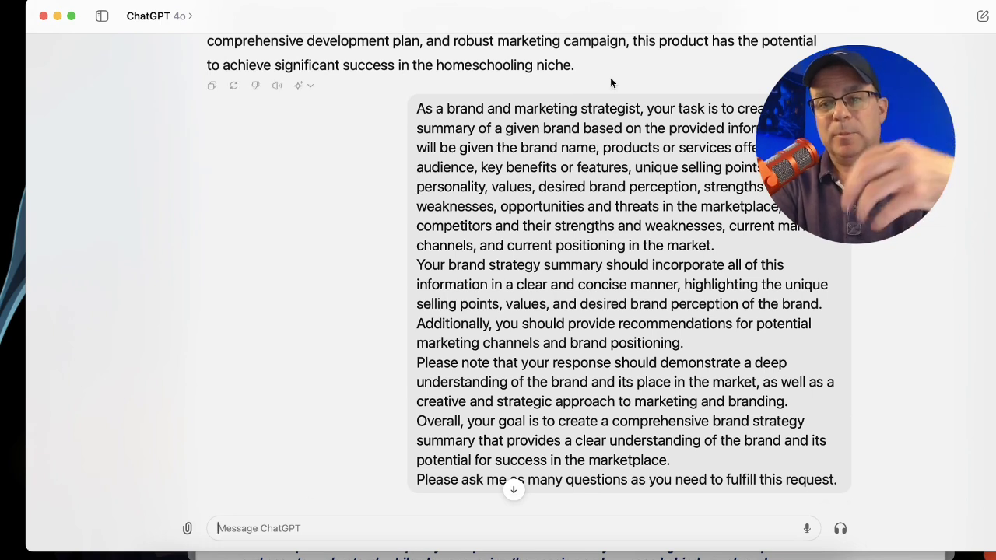
{"action": "left_click_drag", "start_coordinate": [418, 109], "coordinate": [648, 376]}
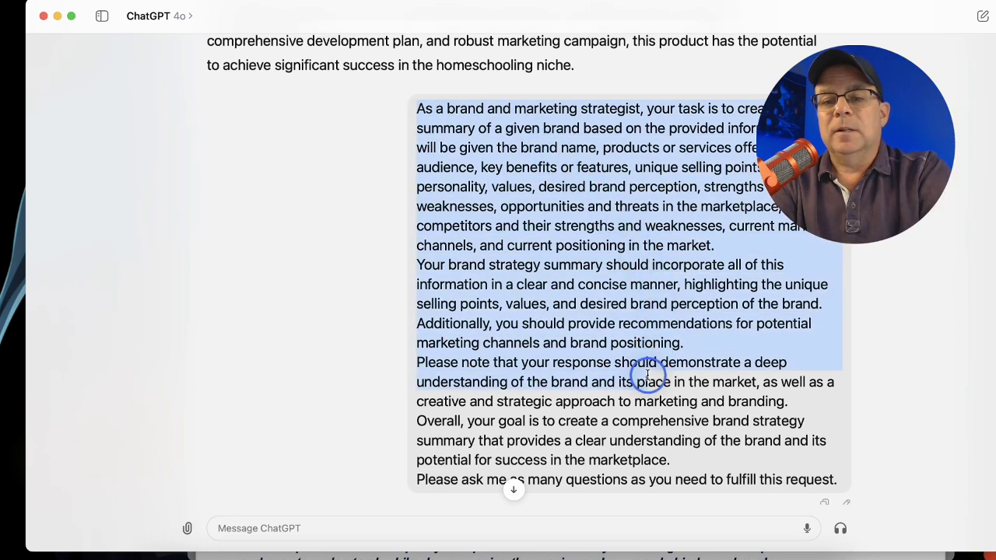
{"action": "scroll", "coordinate": [635, 351], "scroll_direction": "down", "scroll_amount": 10}
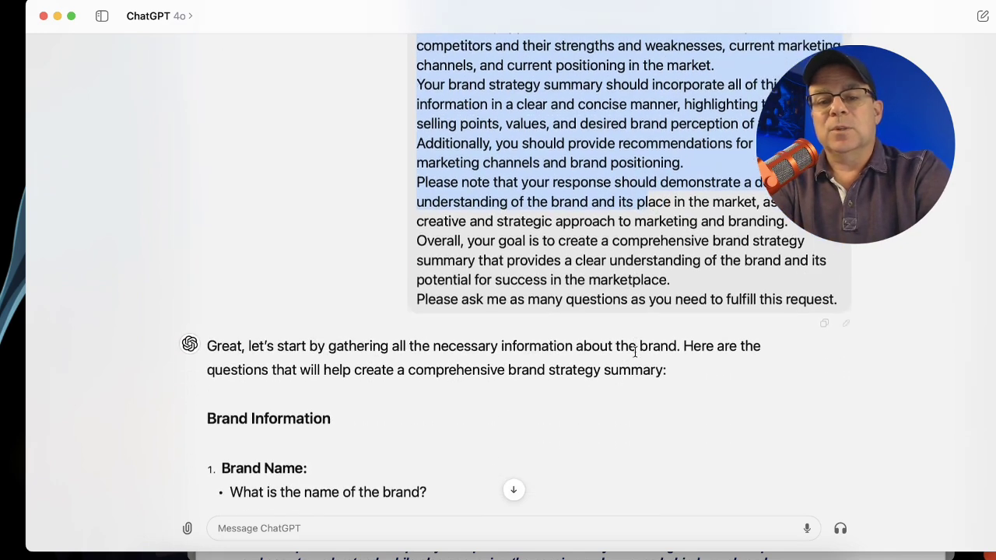
{"action": "scroll", "coordinate": [635, 352], "scroll_direction": "down", "scroll_amount": 1}
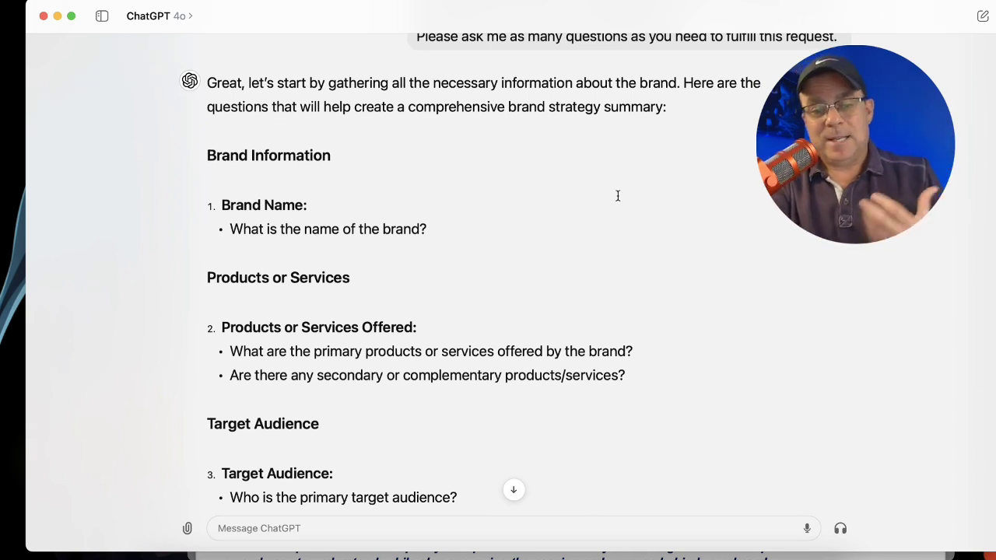
{"action": "scroll", "coordinate": [618, 196], "scroll_direction": "down", "scroll_amount": 3}
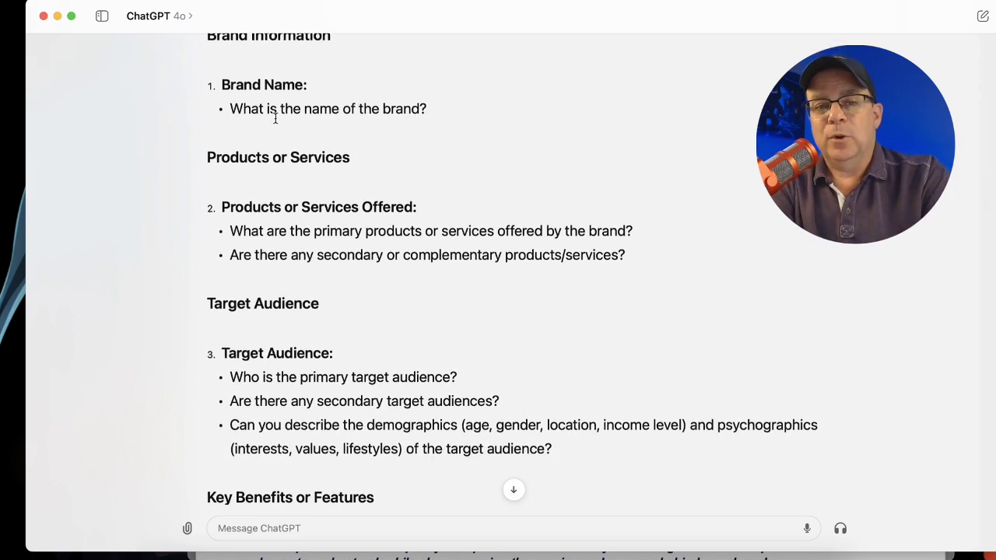
{"action": "scroll", "coordinate": [295, 151], "scroll_direction": "down", "scroll_amount": 2}
{"action": "left_click_drag", "start_coordinate": [223, 118], "coordinate": [646, 169]}
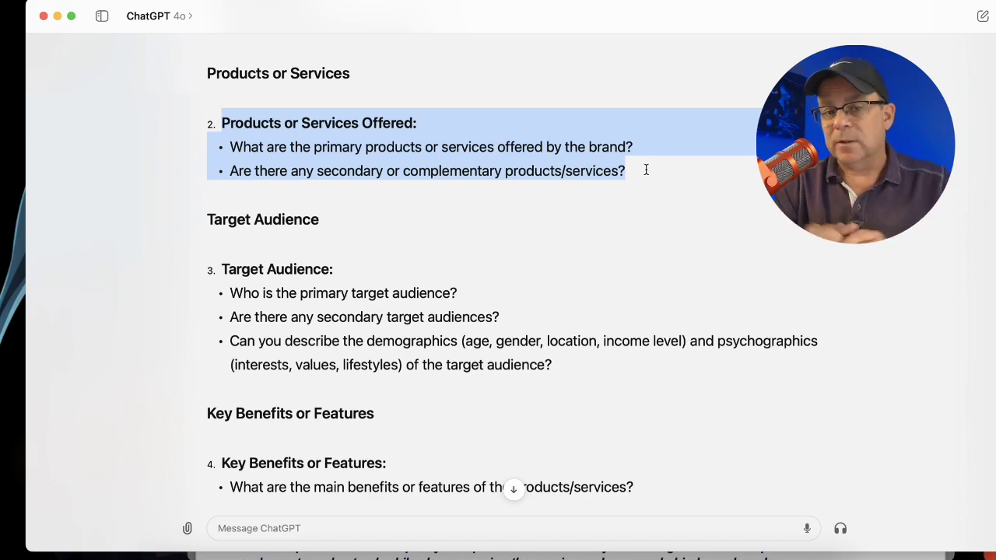
{"action": "scroll", "coordinate": [646, 170], "scroll_direction": "down", "scroll_amount": 5}
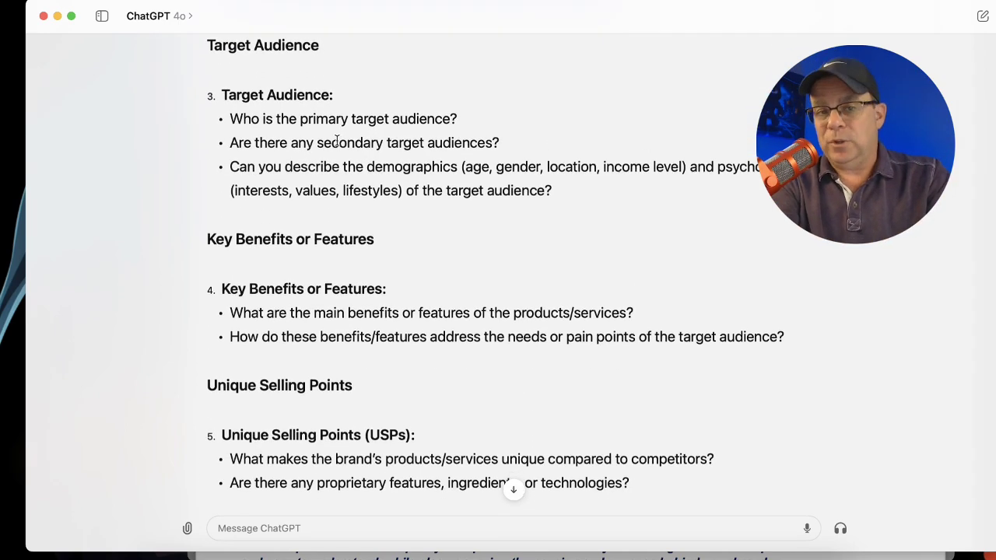
{"action": "scroll", "coordinate": [336, 140], "scroll_direction": "down", "scroll_amount": 4}
{"action": "scroll", "coordinate": [337, 140], "scroll_direction": "down", "scroll_amount": 6}
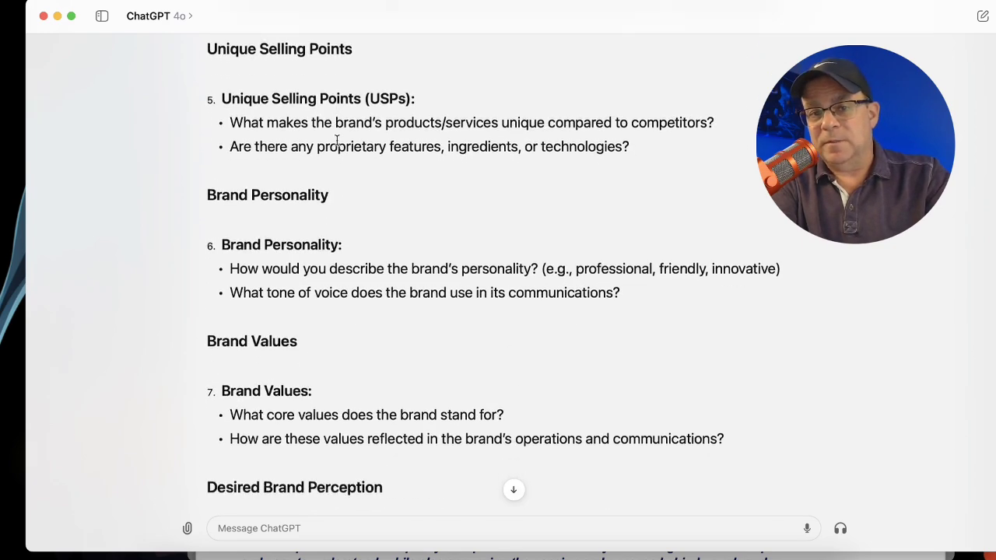
{"action": "scroll", "coordinate": [337, 140], "scroll_direction": "down", "scroll_amount": 6}
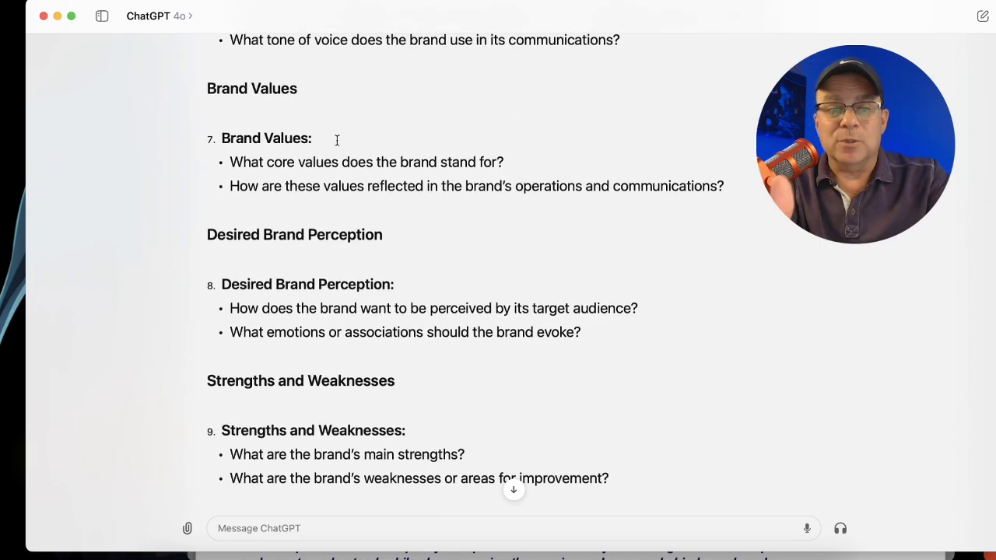
{"action": "scroll", "coordinate": [337, 140], "scroll_direction": "down", "scroll_amount": 9}
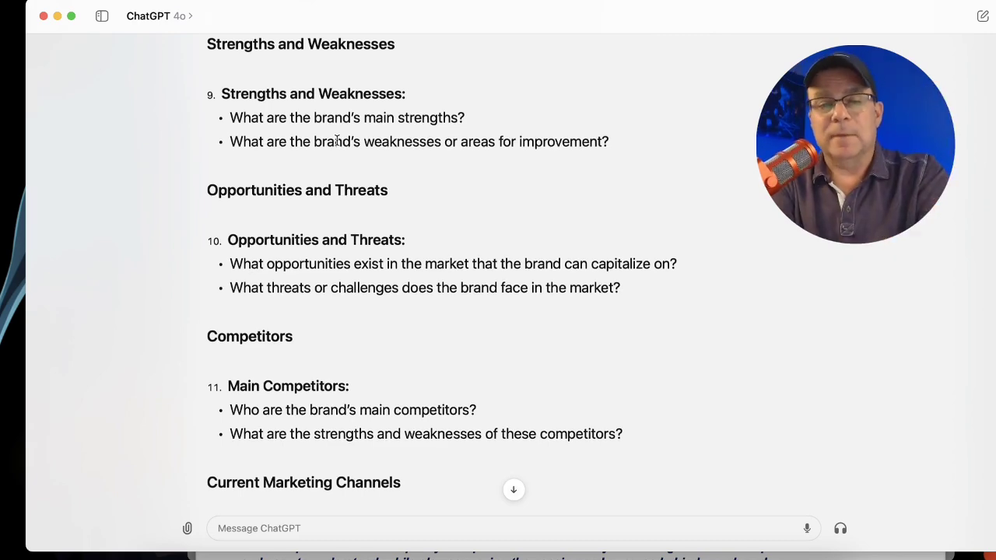
{"action": "scroll", "coordinate": [337, 140], "scroll_direction": "down", "scroll_amount": 15}
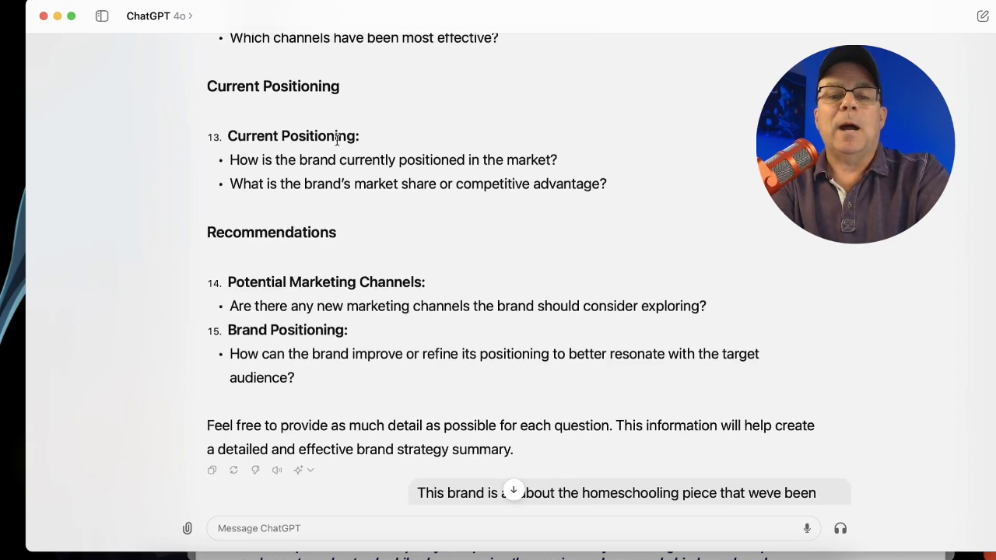
{"action": "scroll", "coordinate": [337, 140], "scroll_direction": "down", "scroll_amount": 8}
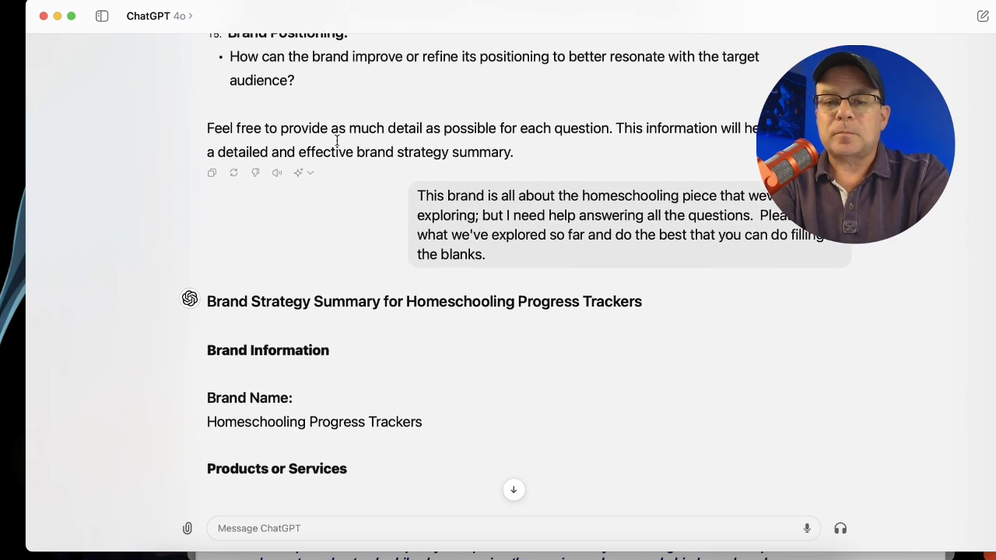
{"action": "left_click_drag", "start_coordinate": [420, 182], "coordinate": [758, 202]}
{"action": "left_click_drag", "start_coordinate": [418, 222], "coordinate": [794, 235]}
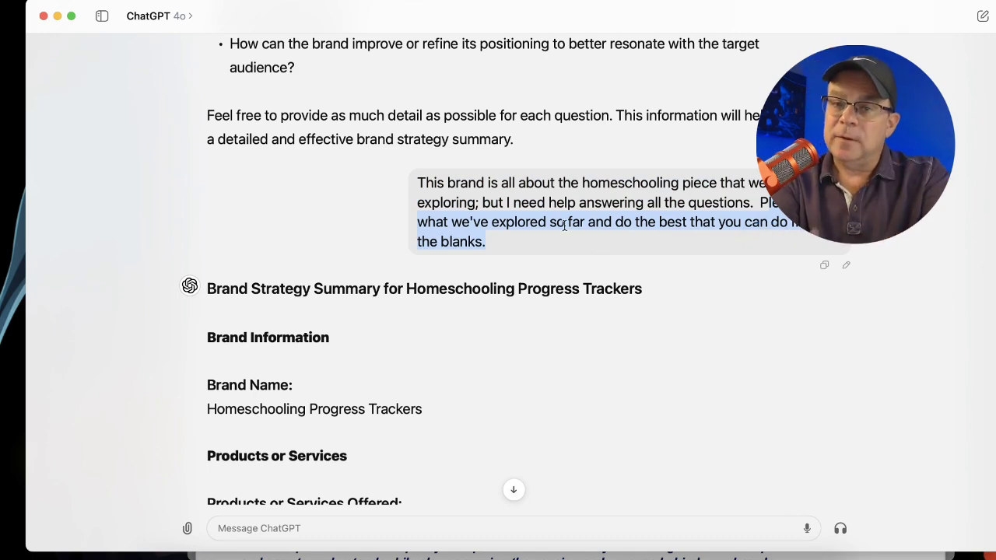
{"action": "scroll", "coordinate": [564, 225], "scroll_direction": "down", "scroll_amount": 2}
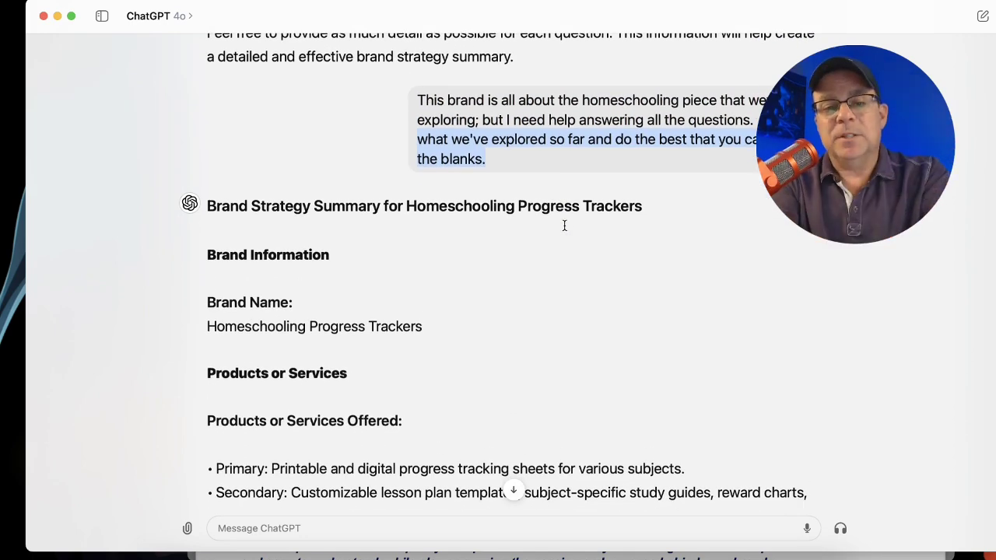
{"action": "scroll", "coordinate": [565, 225], "scroll_direction": "down", "scroll_amount": 5}
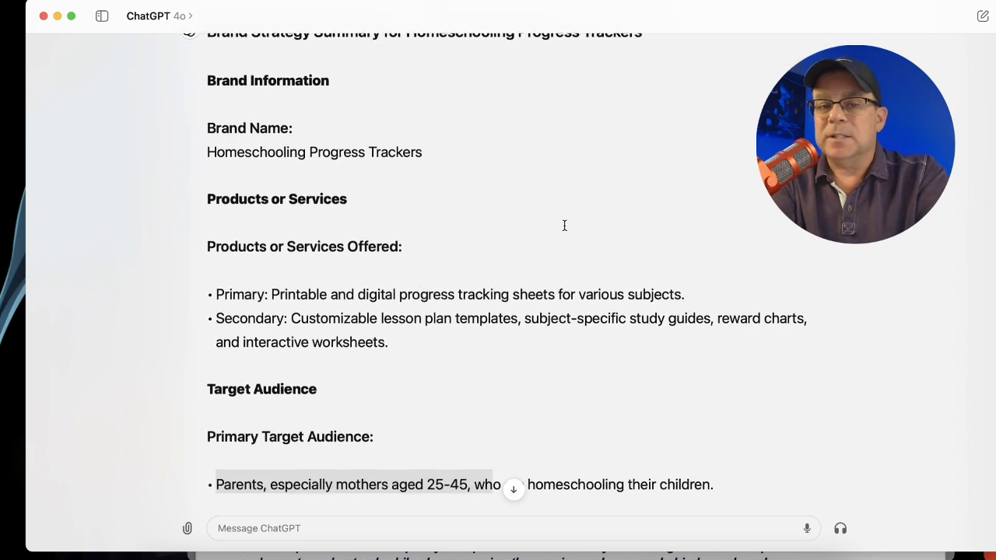
{"action": "scroll", "coordinate": [564, 225], "scroll_direction": "down", "scroll_amount": 1}
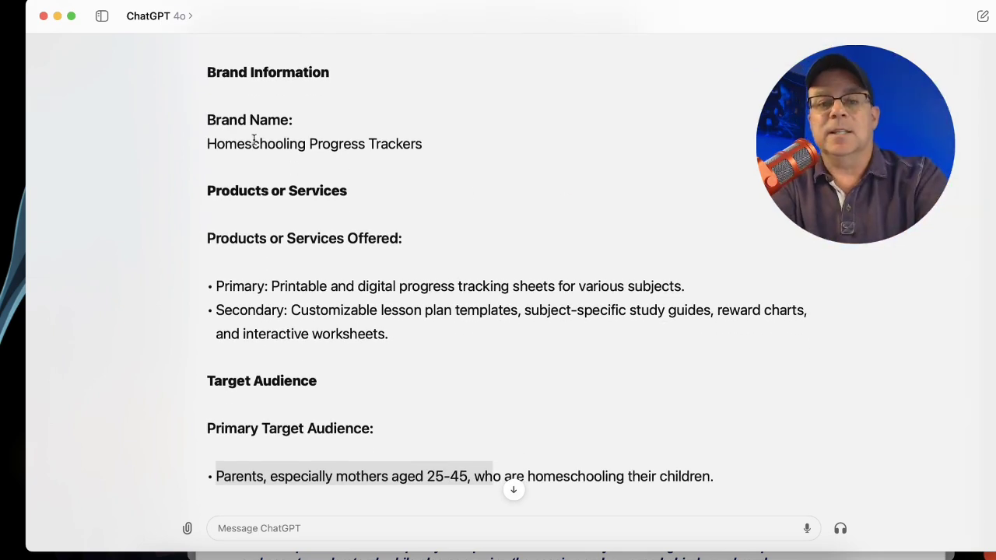
{"action": "left_click_drag", "start_coordinate": [209, 146], "coordinate": [432, 167]}
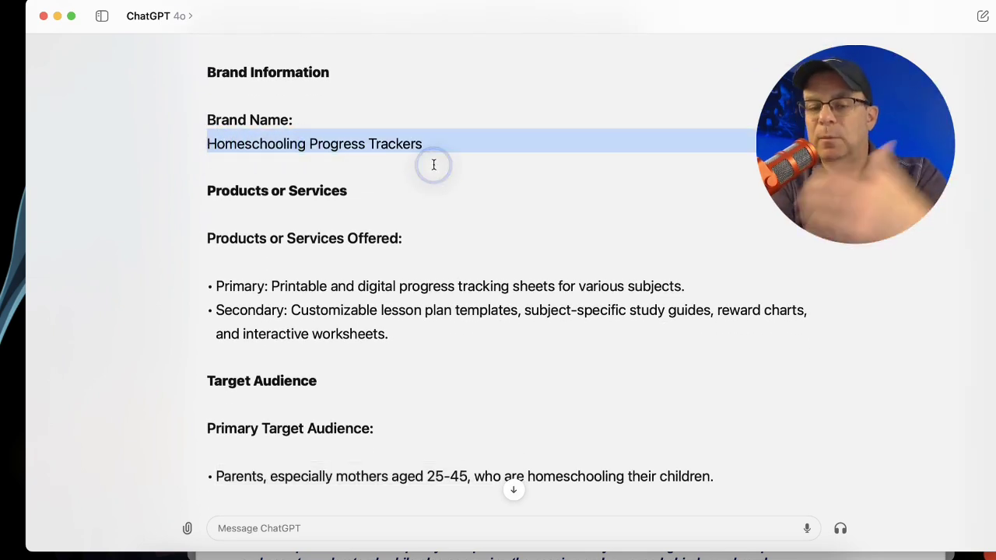
{"action": "scroll", "coordinate": [433, 163], "scroll_direction": "down", "scroll_amount": 7}
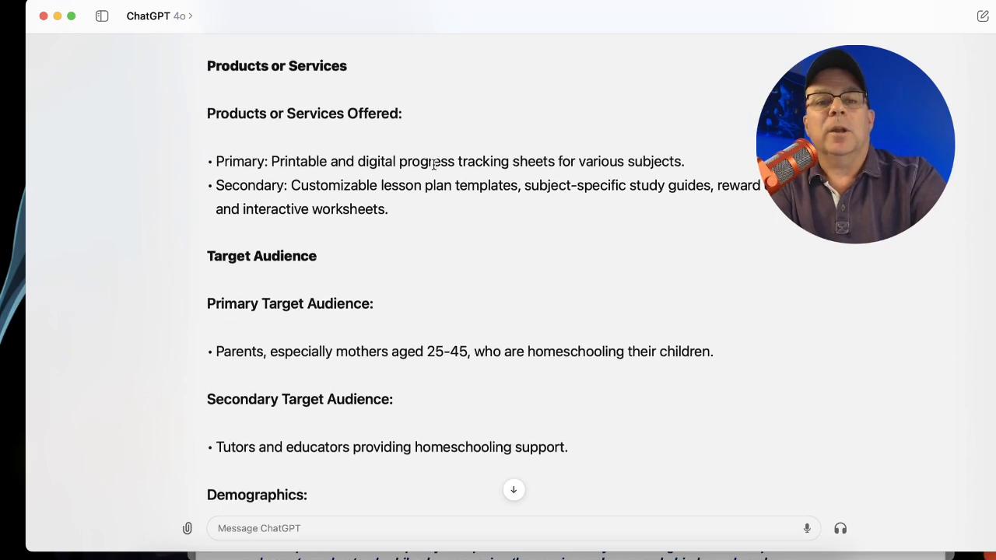
{"action": "left_click_drag", "start_coordinate": [213, 212], "coordinate": [757, 232]}
{"action": "scroll", "coordinate": [508, 230], "scroll_direction": "down", "scroll_amount": 18}
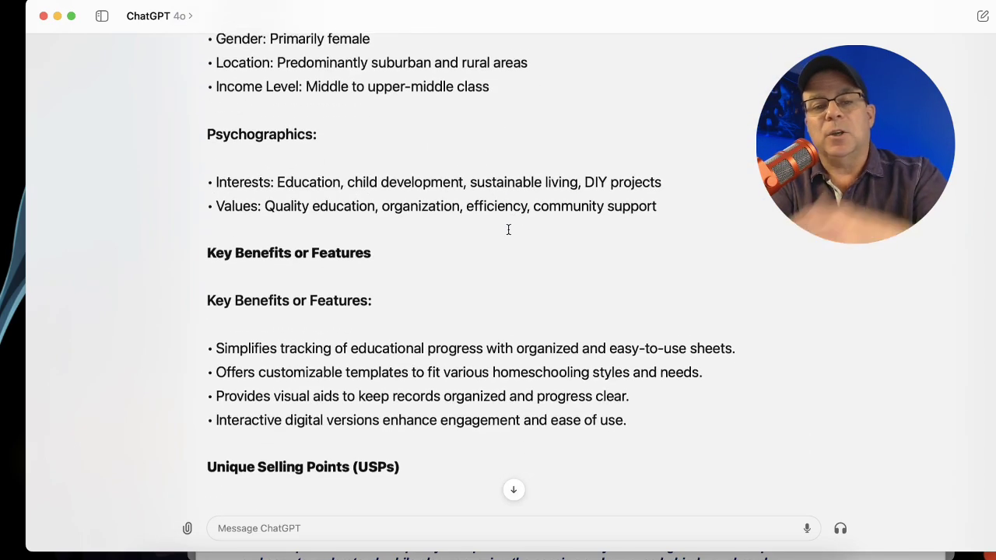
{"action": "scroll", "coordinate": [508, 230], "scroll_direction": "down", "scroll_amount": 18}
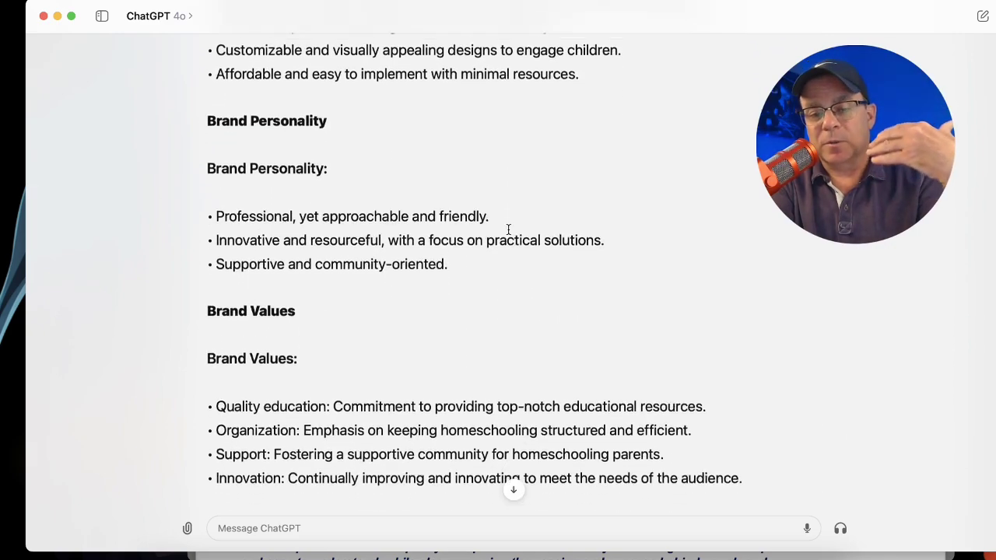
{"action": "scroll", "coordinate": [508, 229], "scroll_direction": "down", "scroll_amount": 10}
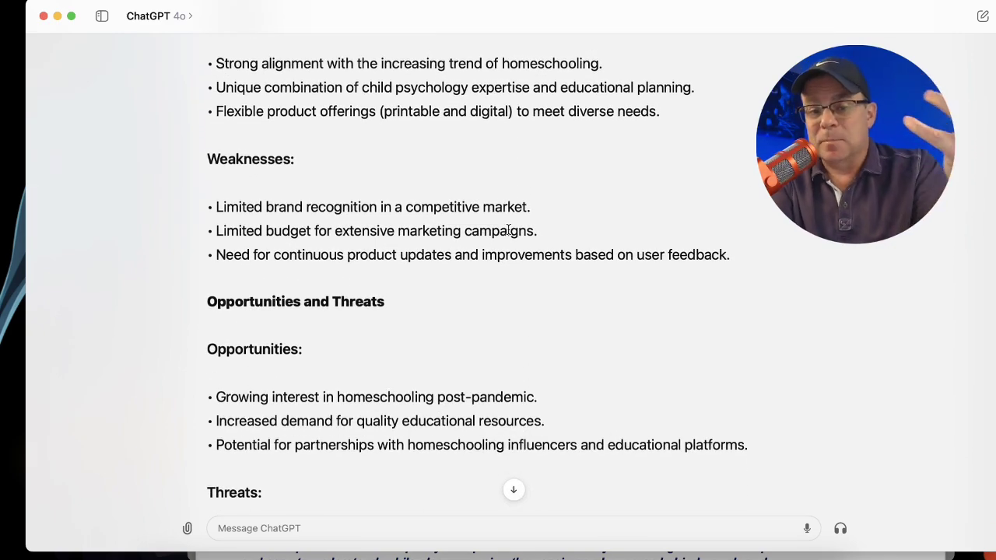
{"action": "scroll", "coordinate": [508, 230], "scroll_direction": "down", "scroll_amount": 12}
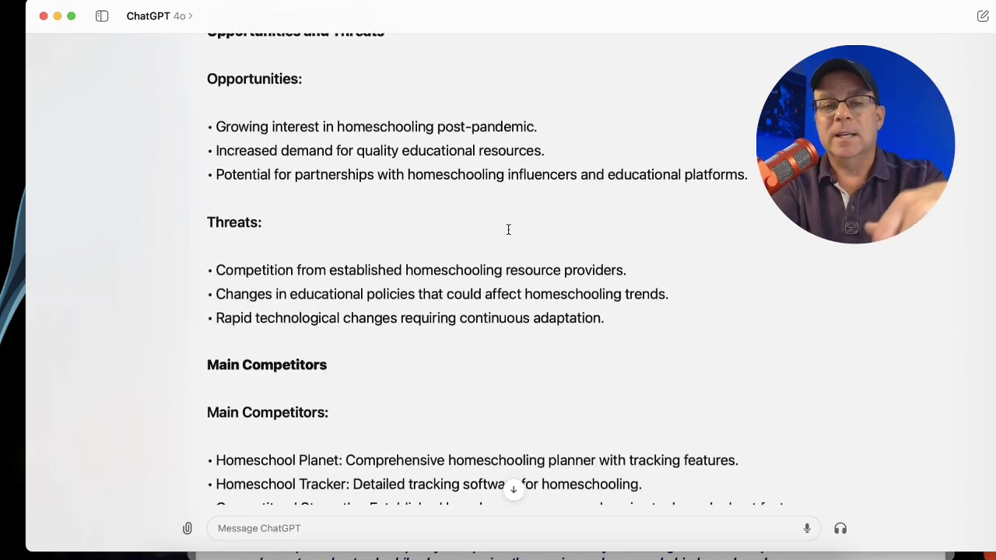
{"action": "scroll", "coordinate": [508, 229], "scroll_direction": "down", "scroll_amount": 12}
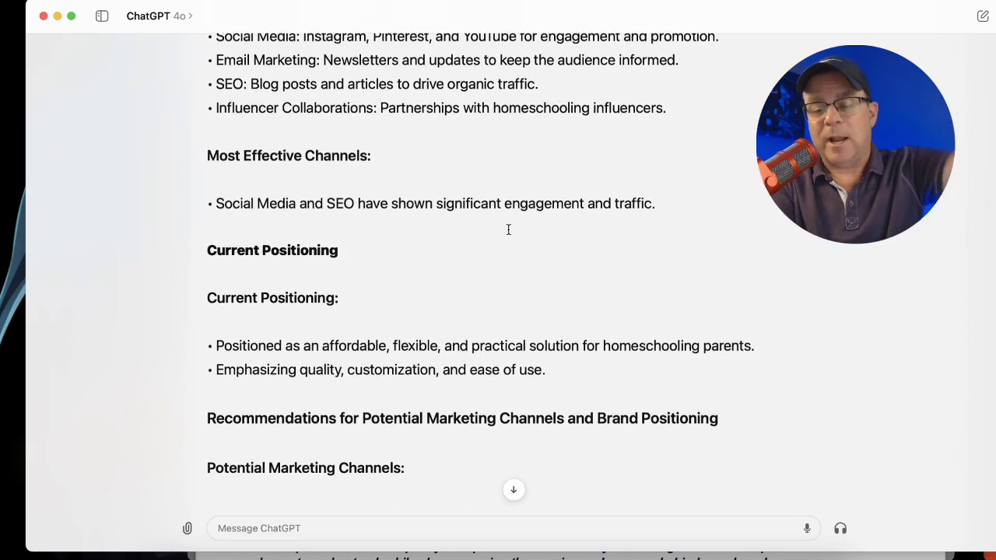
{"action": "scroll", "coordinate": [508, 229], "scroll_direction": "down", "scroll_amount": 9}
{"action": "scroll", "coordinate": [509, 229], "scroll_direction": "down", "scroll_amount": 14}
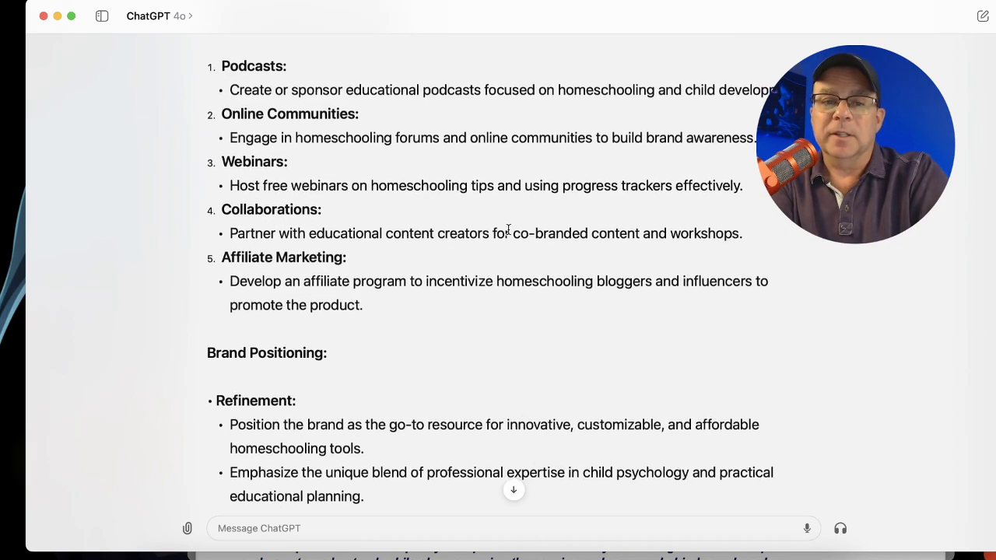
{"action": "scroll", "coordinate": [508, 229], "scroll_direction": "down", "scroll_amount": 3}
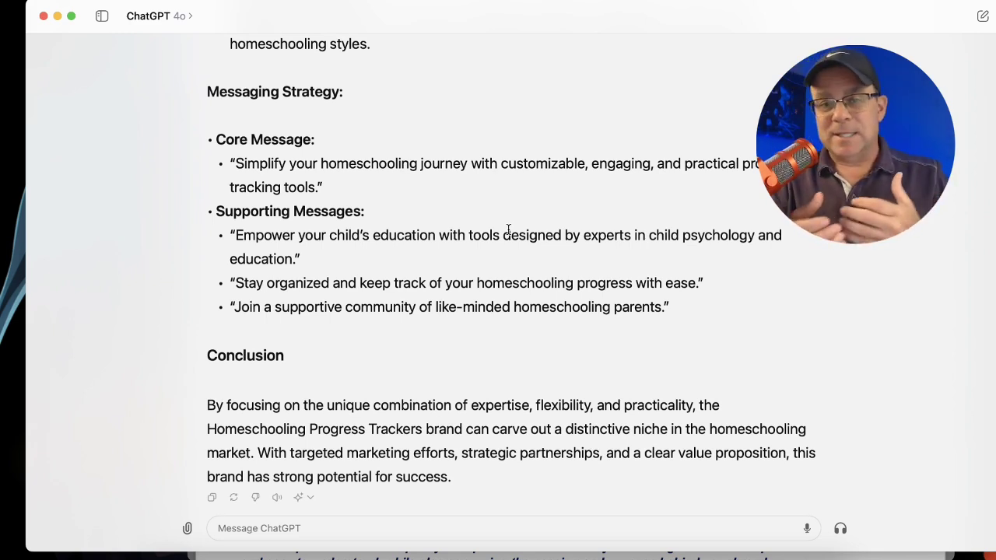
{"action": "scroll", "coordinate": [508, 229], "scroll_direction": "up", "scroll_amount": 20}
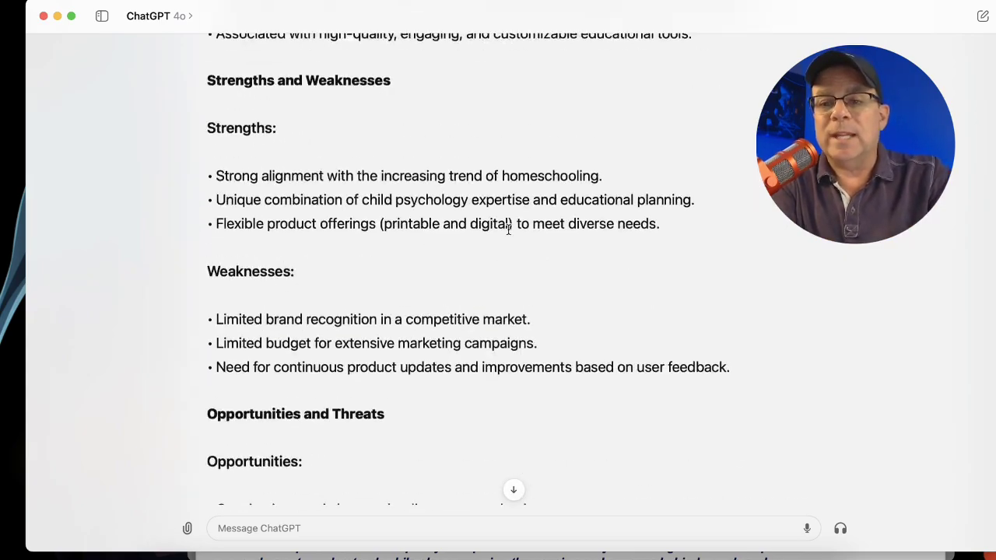
{"action": "scroll", "coordinate": [508, 230], "scroll_direction": "up", "scroll_amount": 10}
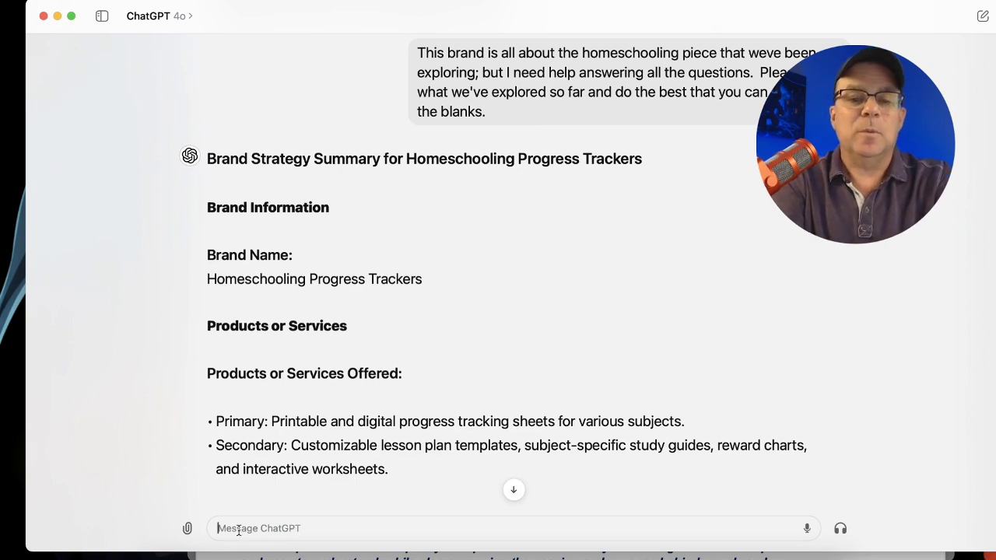
Ask ChatGPT for 20 bold and intriguing brand name options to replace the disliked name.
{"action": "type", "text": "I do"}
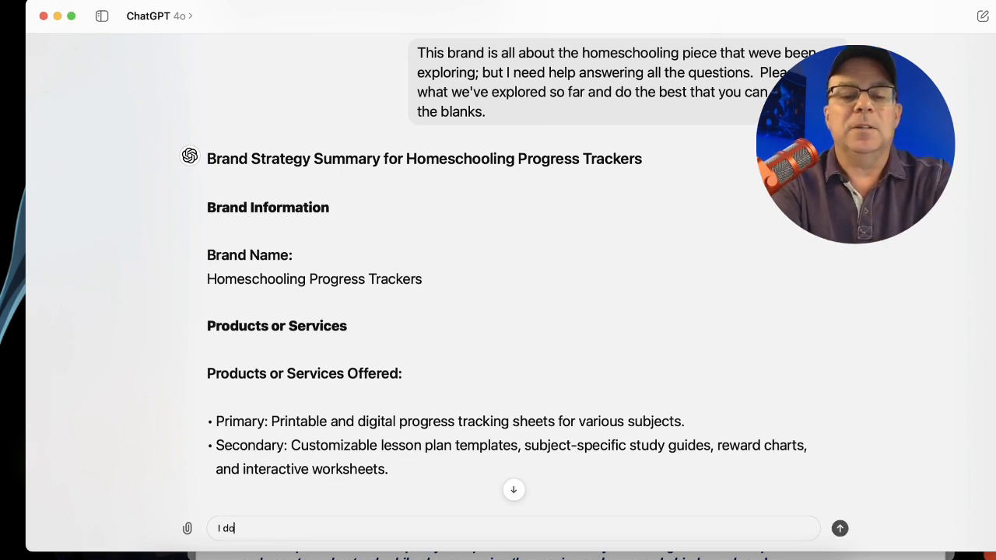
{"action": "type", "text": "n't like the"}
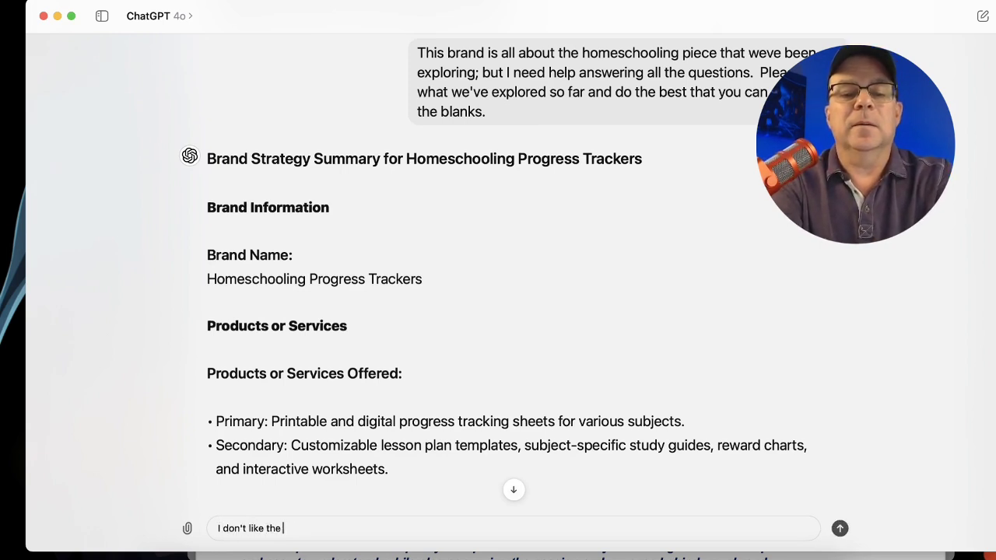
{"action": "type", "text": " Brand Name; give me a"}
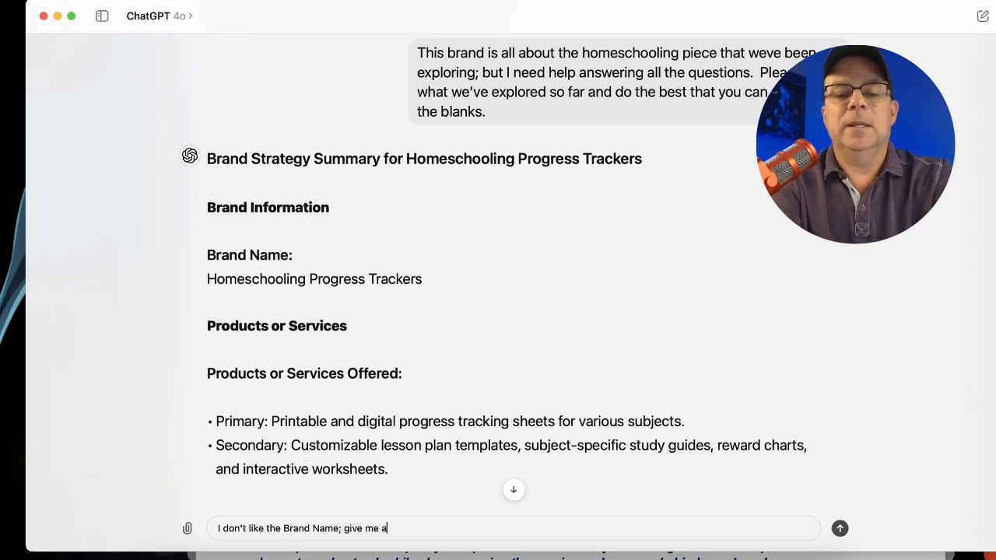
{"action": "type", "text": " list of 20 opti"}
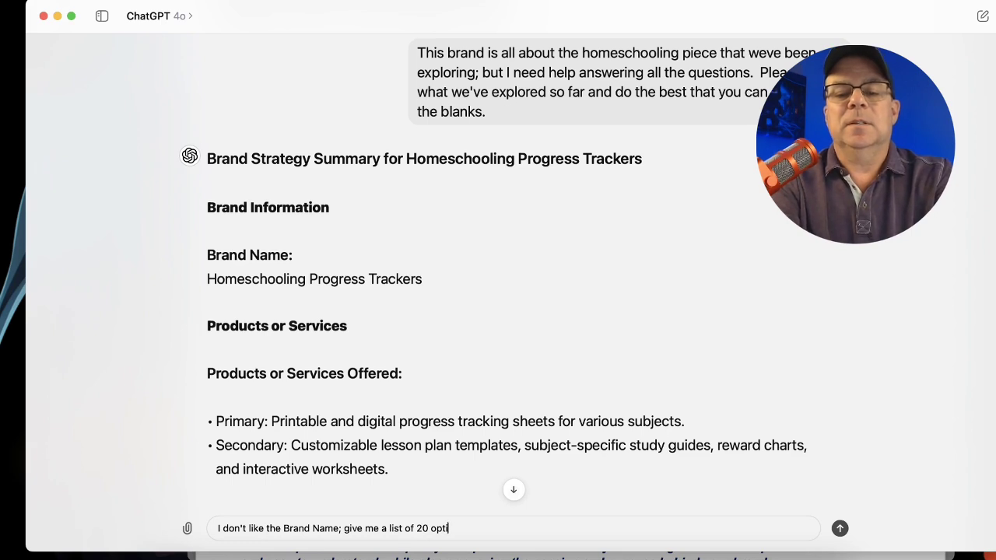
{"action": "type", "text": "ons tha"}
{"action": "key", "text": "BackSpace"}
{"action": "type", "text": "hat are. bo"}
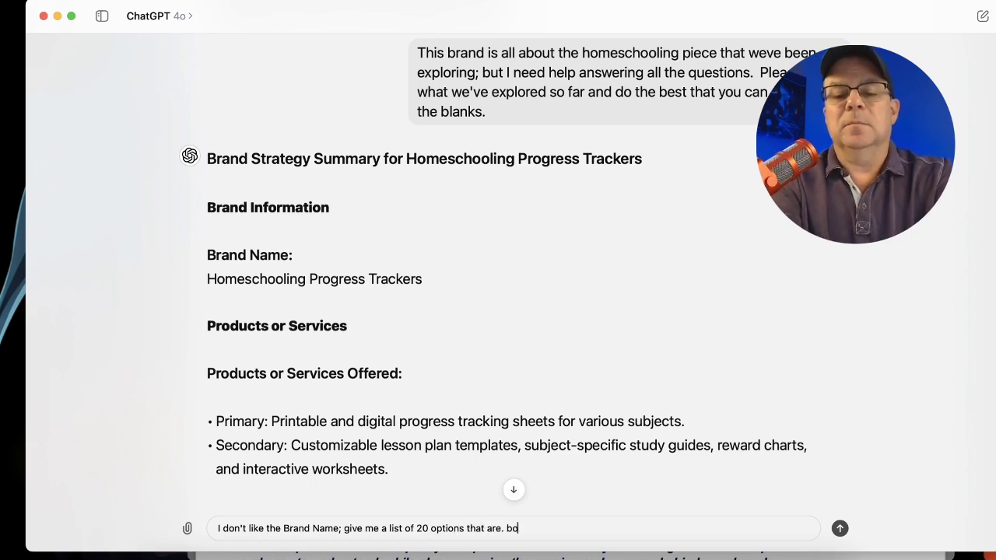
{"action": "type", "text": "ld and intriguing"}
{"action": "key", "text": "Return"}
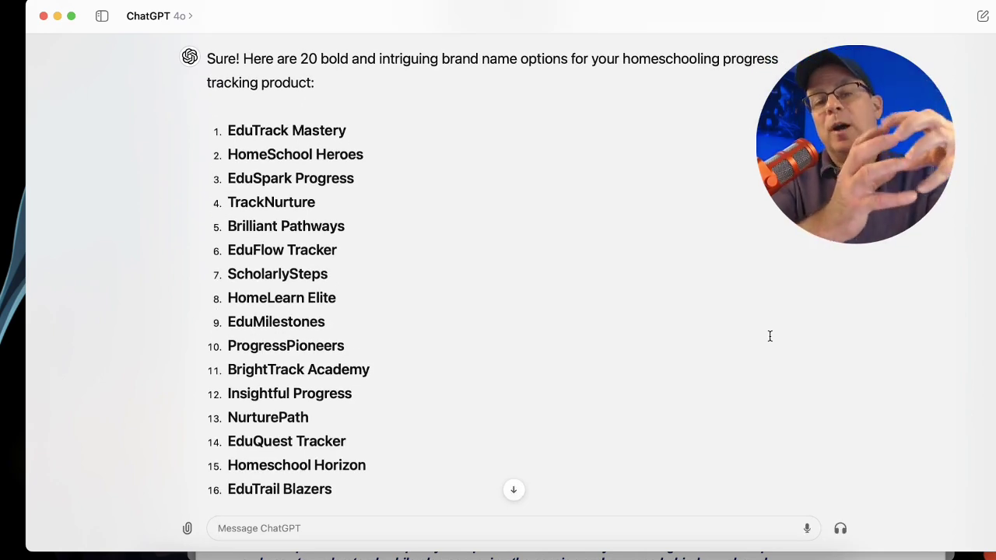
Highlight ProgressPioneers, option 10, in the list of brand names.
{"action": "scroll", "coordinate": [754, 211], "scroll_direction": "up", "scroll_amount": 2}
{"action": "scroll", "coordinate": [716, 183], "scroll_direction": "down", "scroll_amount": 6}
{"action": "scroll", "coordinate": [717, 184], "scroll_direction": "up", "scroll_amount": 2}
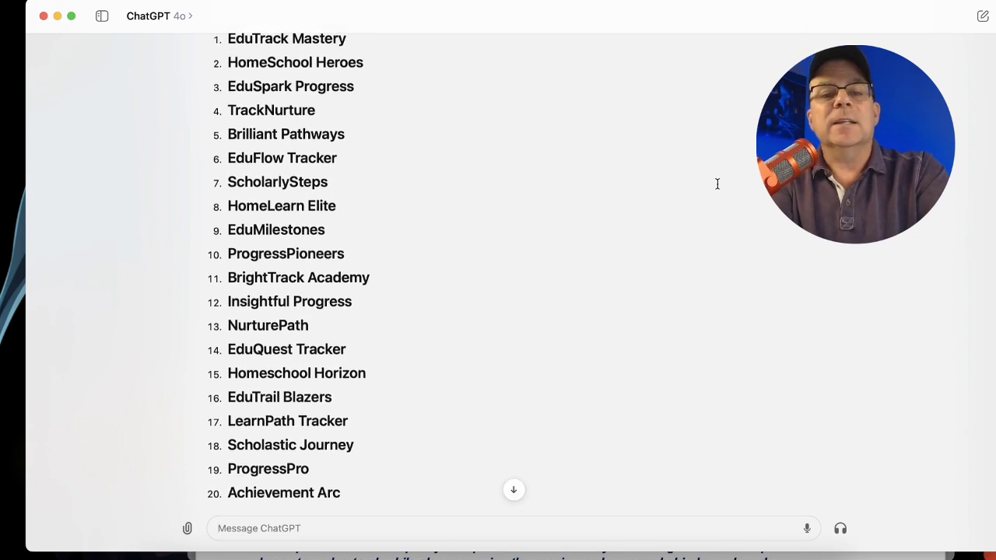
{"action": "left_click_drag", "start_coordinate": [230, 255], "coordinate": [345, 257]}
{"action": "scroll", "coordinate": [422, 394], "scroll_direction": "down", "scroll_amount": 3}
Tell ChatGPT to use number 10 as the brand and summarize everything again with that name.
{"action": "left_click", "coordinate": [223, 526]}
{"action": "type", "text": "I love number 10; Its"}
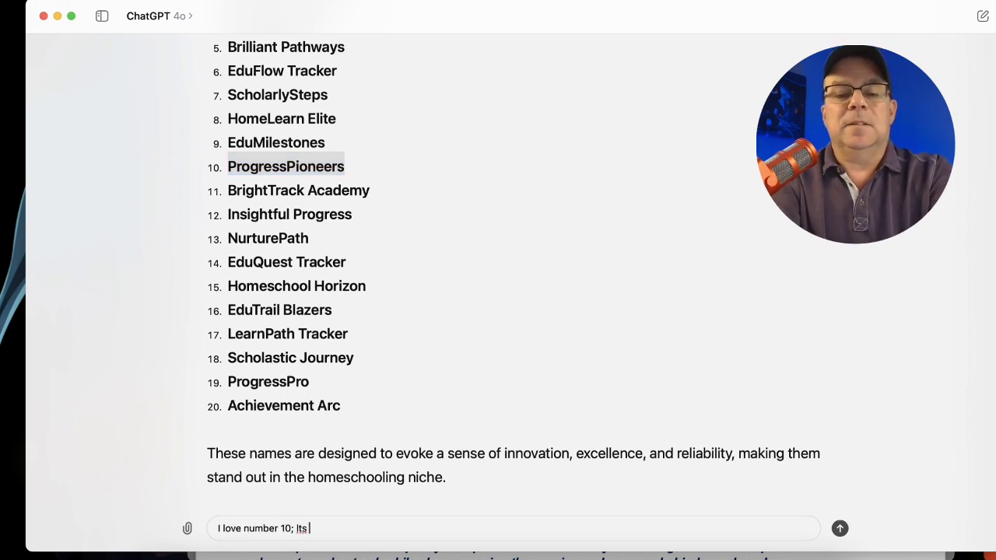
{"action": "key", "text": "BackSpace"}
{"action": "key", "text": "BackSpace"}
{"action": "type", "text": "ets name that the brand; please summarize it all again with the brand name"}
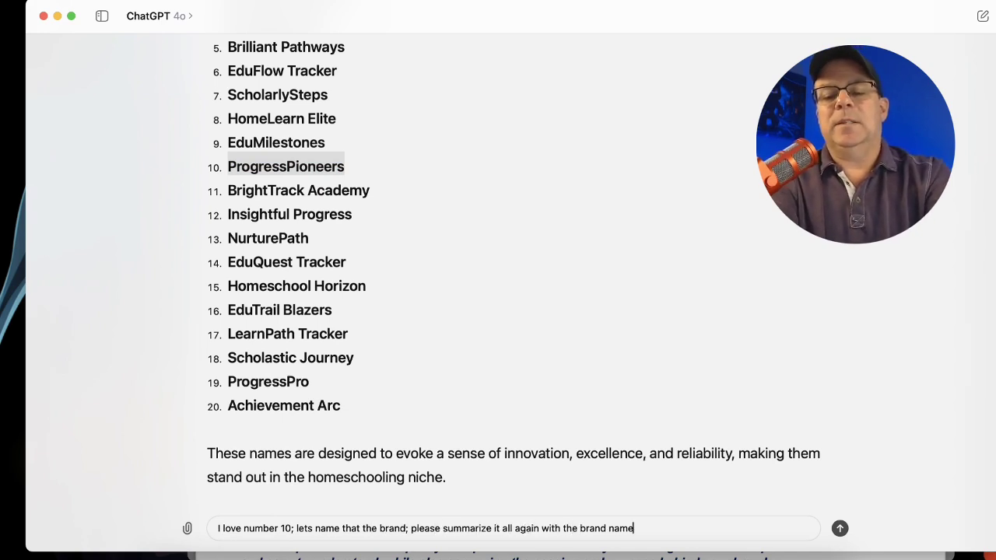
{"action": "key", "text": "Return"}
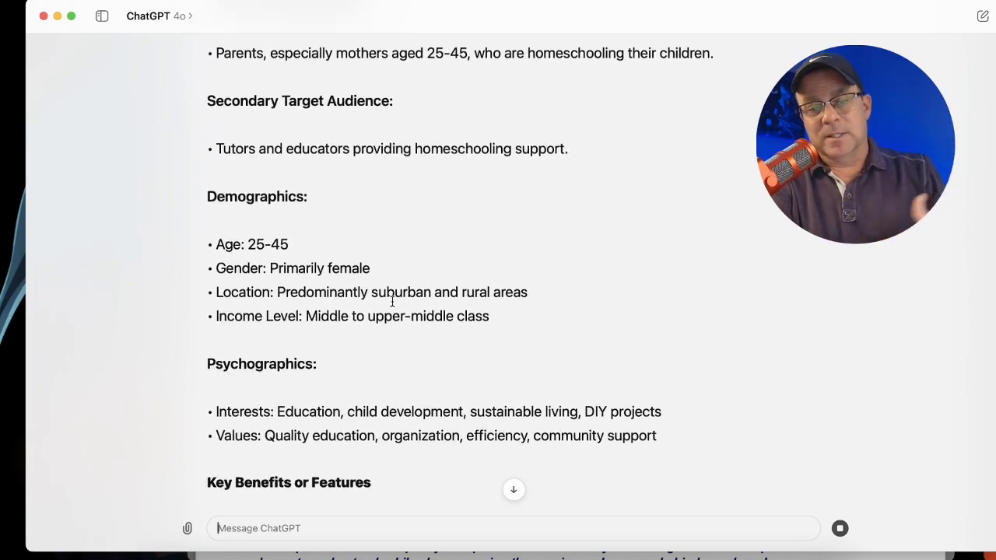
Select the whole ProgressPioneers Brand Strategy Summary reply, from 'Brand Information' to the end.
{"action": "scroll", "coordinate": [392, 299], "scroll_direction": "up", "scroll_amount": 1}
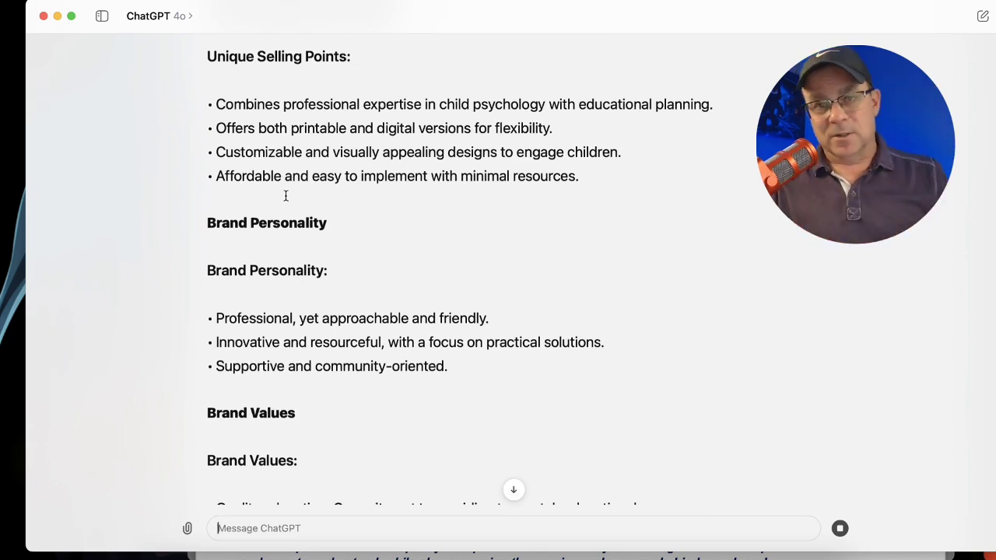
{"action": "scroll", "coordinate": [286, 195], "scroll_direction": "up", "scroll_amount": 5}
{"action": "scroll", "coordinate": [285, 196], "scroll_direction": "up", "scroll_amount": 15}
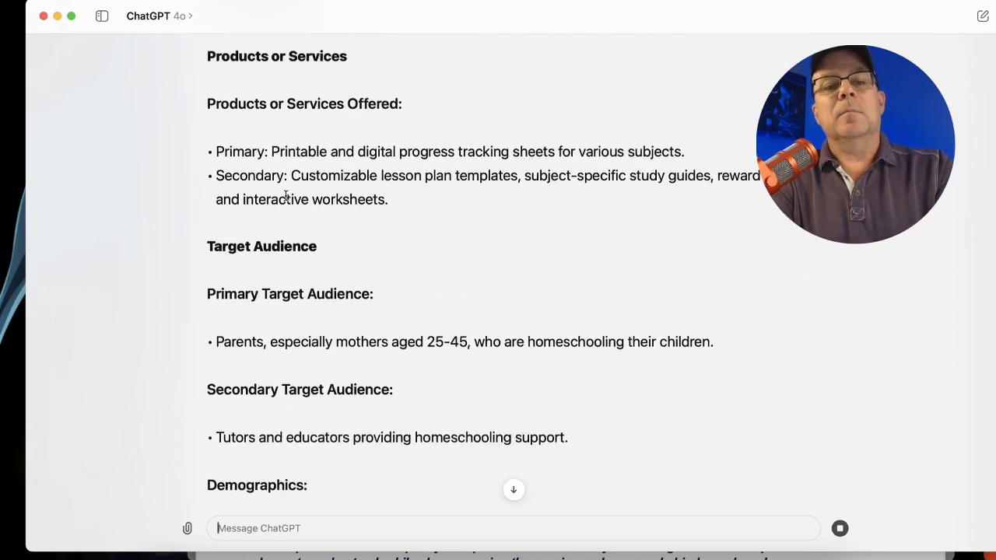
{"action": "scroll", "coordinate": [285, 195], "scroll_direction": "up", "scroll_amount": 3}
{"action": "scroll", "coordinate": [285, 195], "scroll_direction": "down", "scroll_amount": 2}
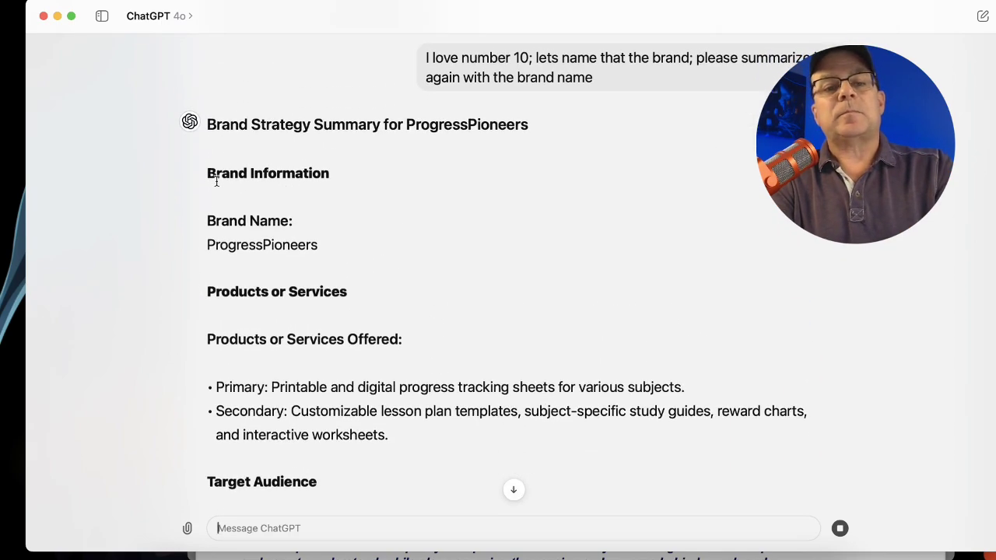
{"action": "left_click_drag", "start_coordinate": [206, 170], "coordinate": [412, 474]}
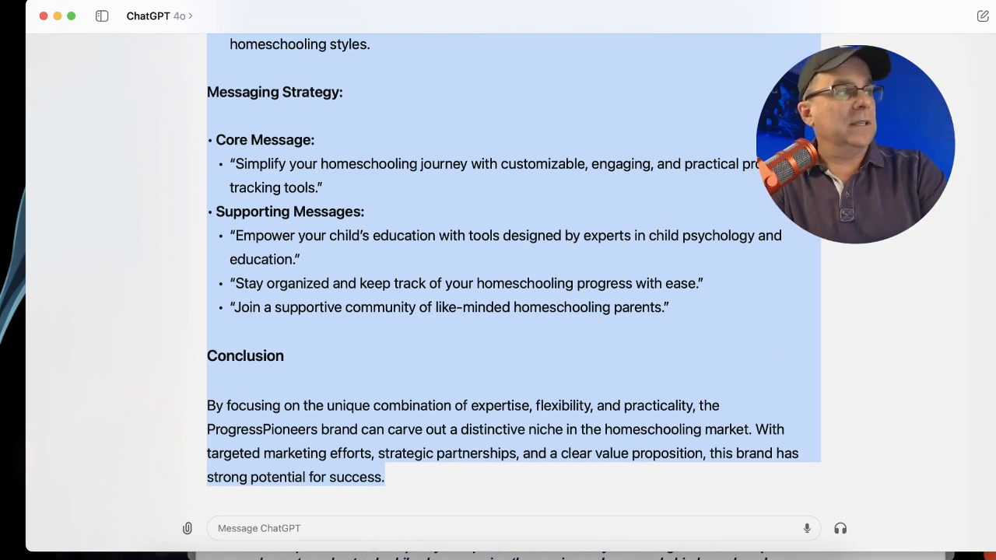
{"action": "key", "text": "super+Tab"}
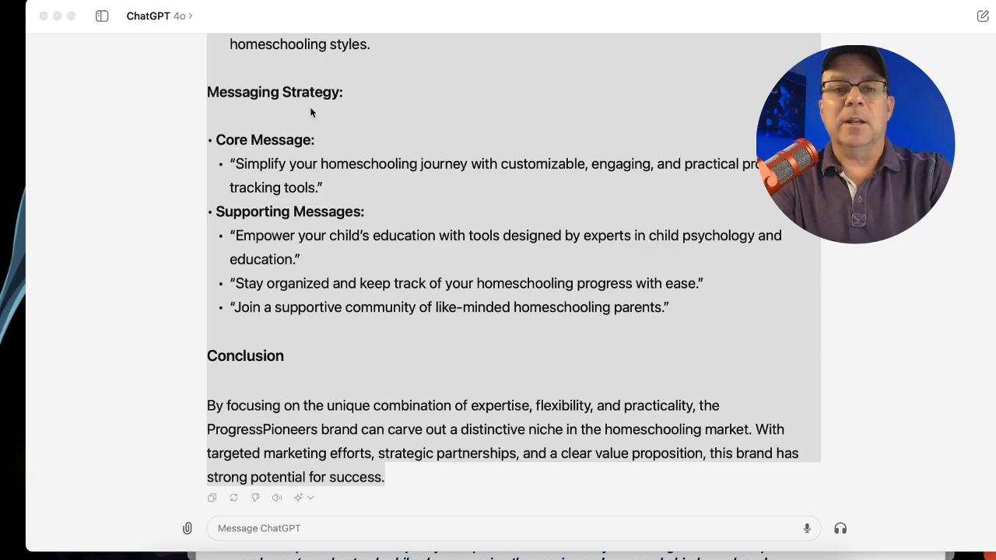
{"action": "key", "text": "super+Tab"}
Select both Prompt 2 Mission, Vision, Values paragraphs in the guide and return to ChatGPT.
{"action": "scroll", "coordinate": [437, 312], "scroll_direction": "down", "scroll_amount": 5}
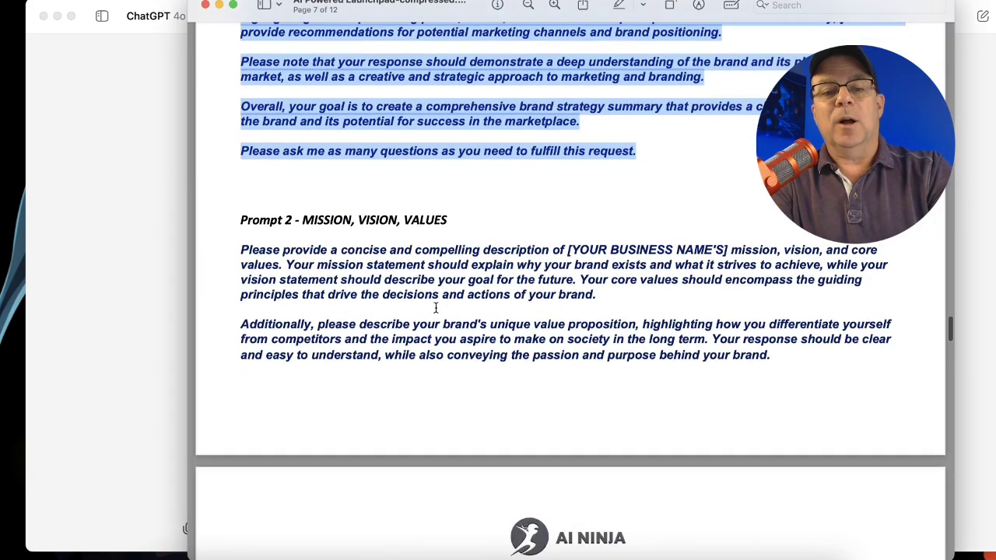
{"action": "left_click_drag", "start_coordinate": [238, 119], "coordinate": [798, 248]}
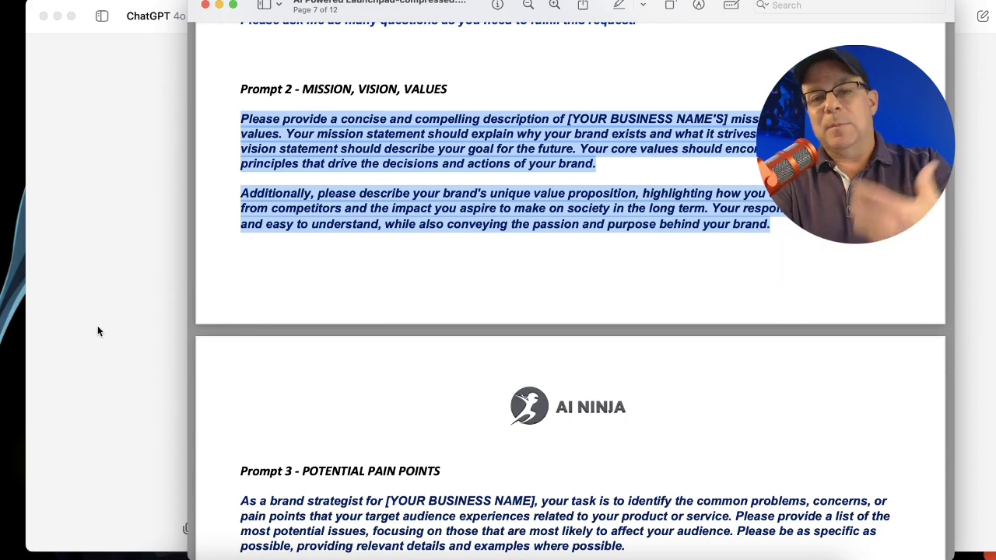
{"action": "left_click", "coordinate": [128, 336]}
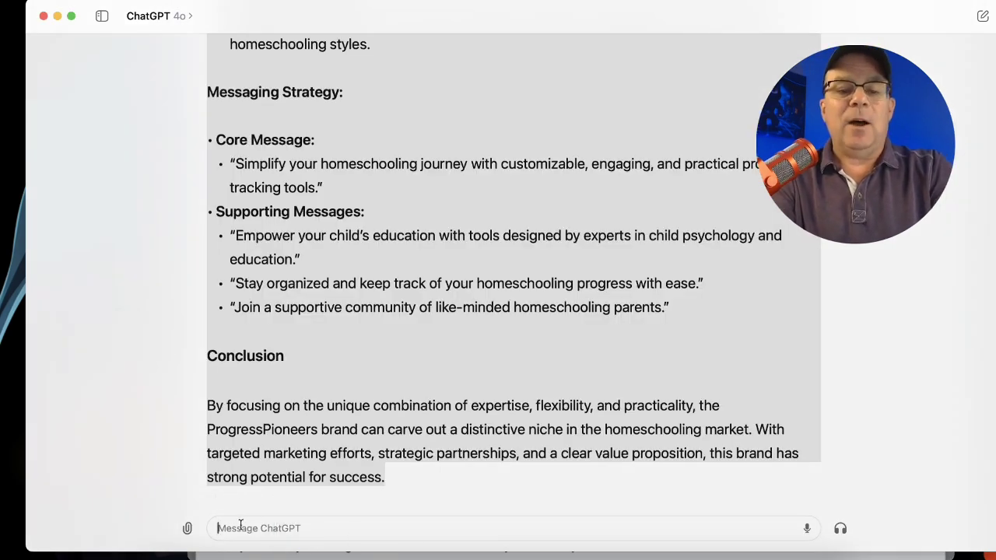
Paste and send the Prompt 2 mission, vision and values prompt, then read through the reply.
{"action": "type", "text": "Please provide a concise and compelling description of [YOUR BUSINESS NAME'S] mission, vision, and core values. Your mission statement should explain why your brand exists and what it strives to achieve, while your vision statement should describe your goal for the future. Your core values should encompass the guiding principles that drive the decisions and actions of your brand. Additionally, please describe your brand's unique value proposition, highlighting how you differentiate yourself from competitors and the impact you aspire to make on society in the long term. Your response should be clear and easy to understand, while also conveying the passion and purpose behind your brand."}
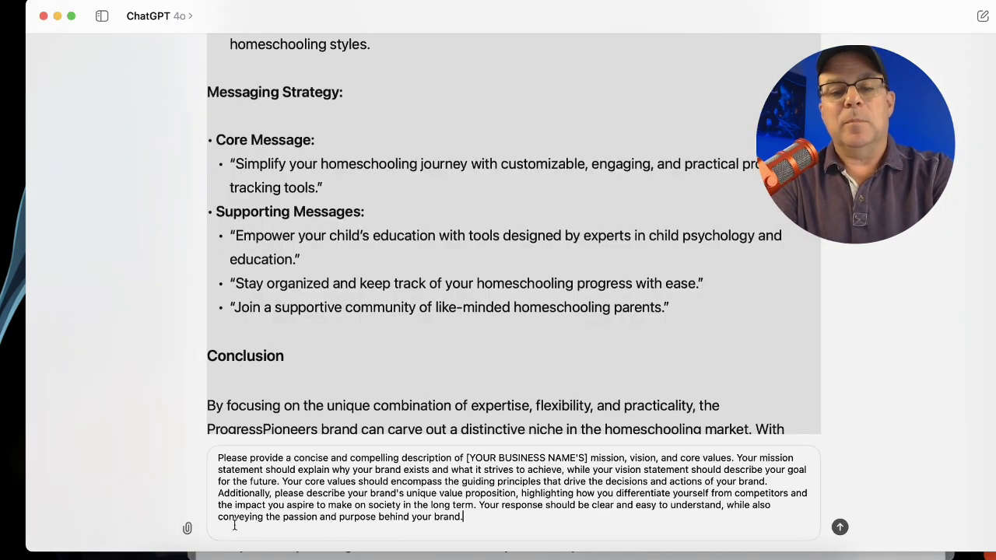
{"action": "key", "text": "Return"}
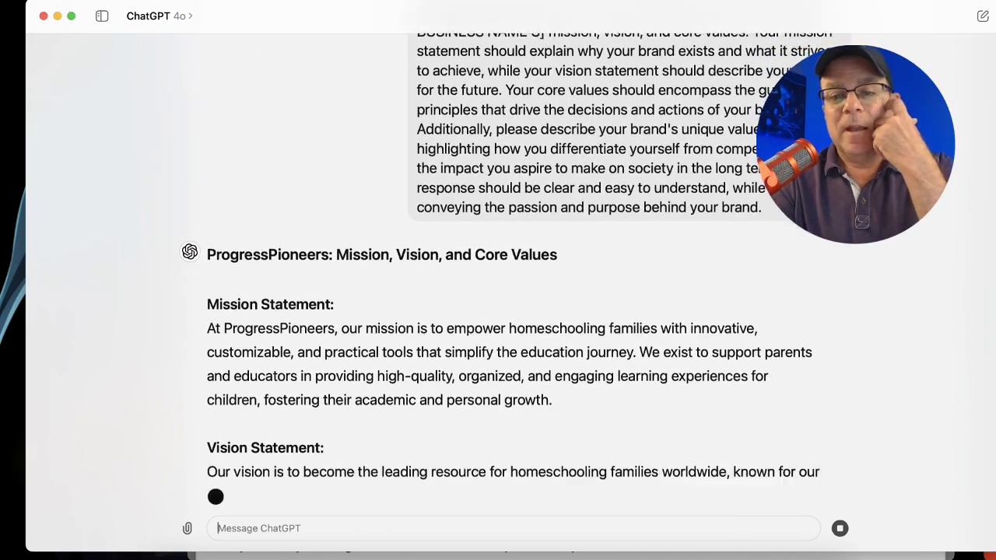
{"action": "scroll", "coordinate": [547, 126], "scroll_direction": "up", "scroll_amount": 2}
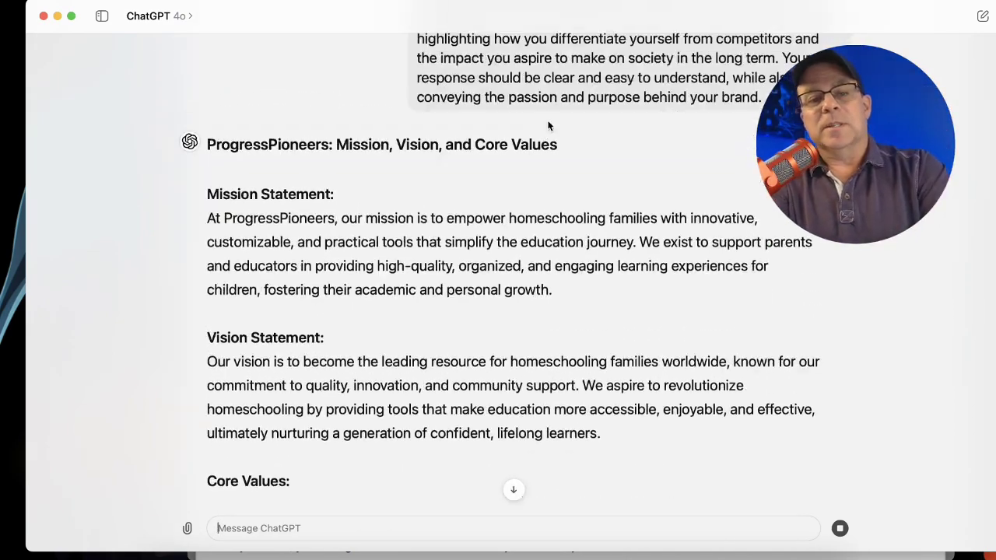
{"action": "scroll", "coordinate": [547, 126], "scroll_direction": "up", "scroll_amount": 1}
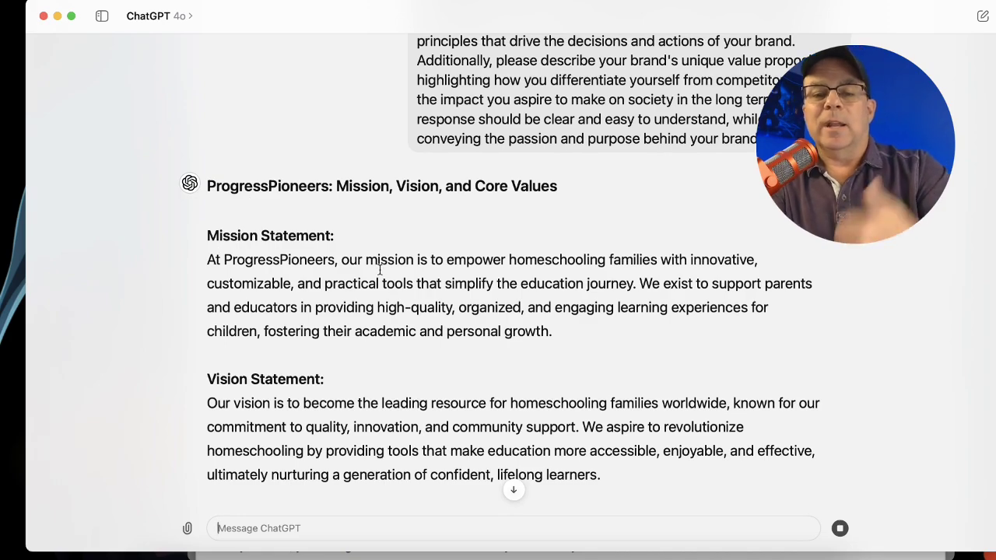
{"action": "scroll", "coordinate": [379, 270], "scroll_direction": "down", "scroll_amount": 2}
{"action": "scroll", "coordinate": [380, 270], "scroll_direction": "down", "scroll_amount": 9}
{"action": "scroll", "coordinate": [329, 272], "scroll_direction": "down", "scroll_amount": 4}
{"action": "scroll", "coordinate": [322, 280], "scroll_direction": "down", "scroll_amount": 3}
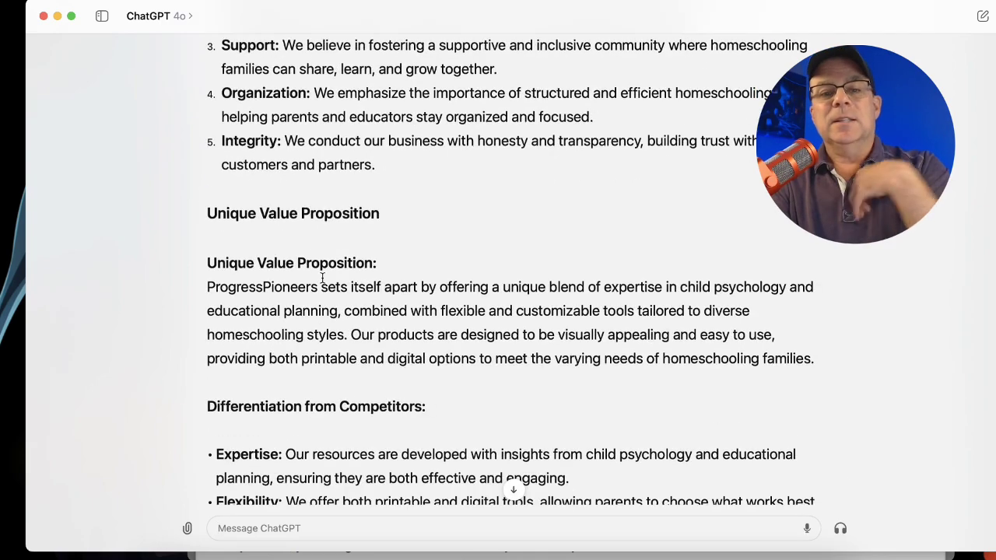
{"action": "scroll", "coordinate": [308, 333], "scroll_direction": "down", "scroll_amount": 6}
{"action": "scroll", "coordinate": [308, 333], "scroll_direction": "down", "scroll_amount": 4}
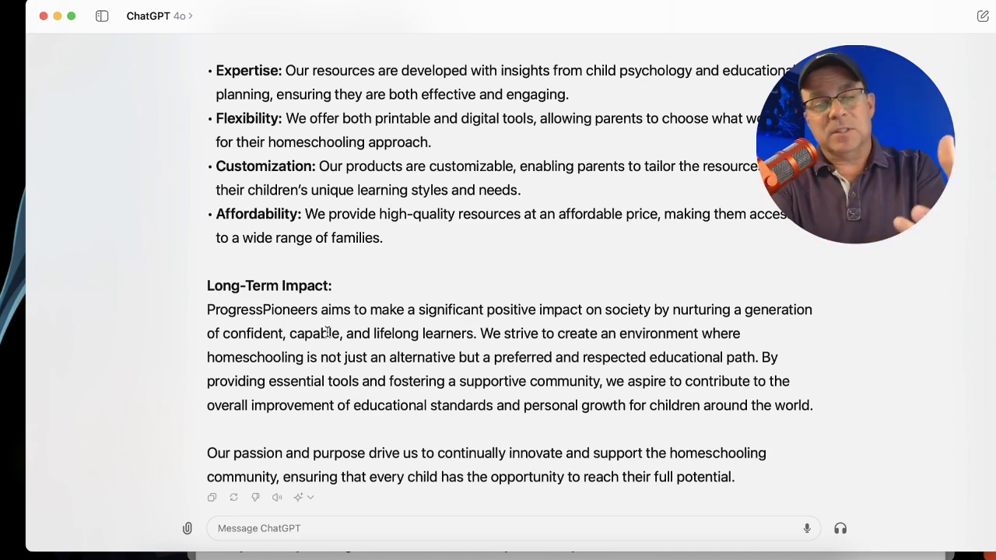
{"action": "scroll", "coordinate": [497, 335], "scroll_direction": "up", "scroll_amount": 10}
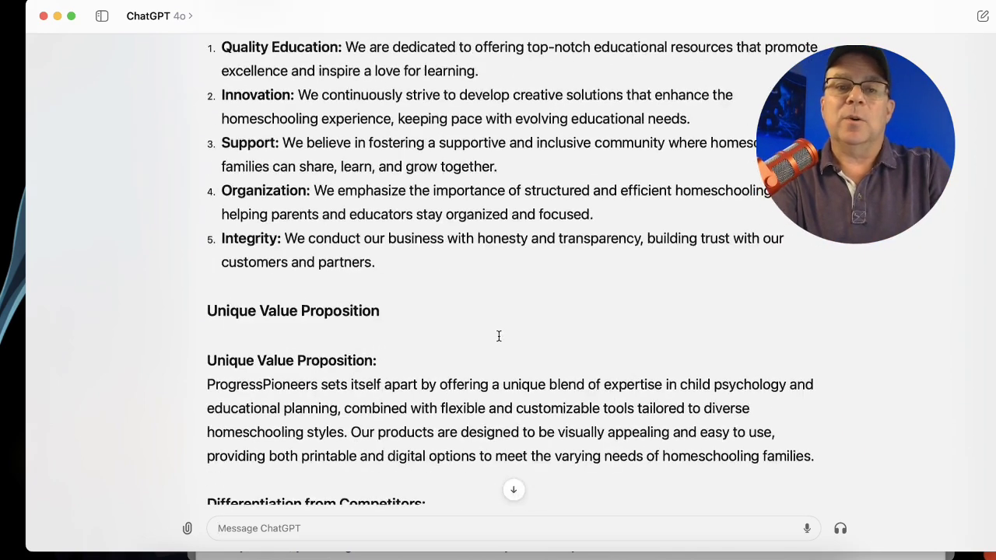
{"action": "scroll", "coordinate": [498, 336], "scroll_direction": "up", "scroll_amount": 6}
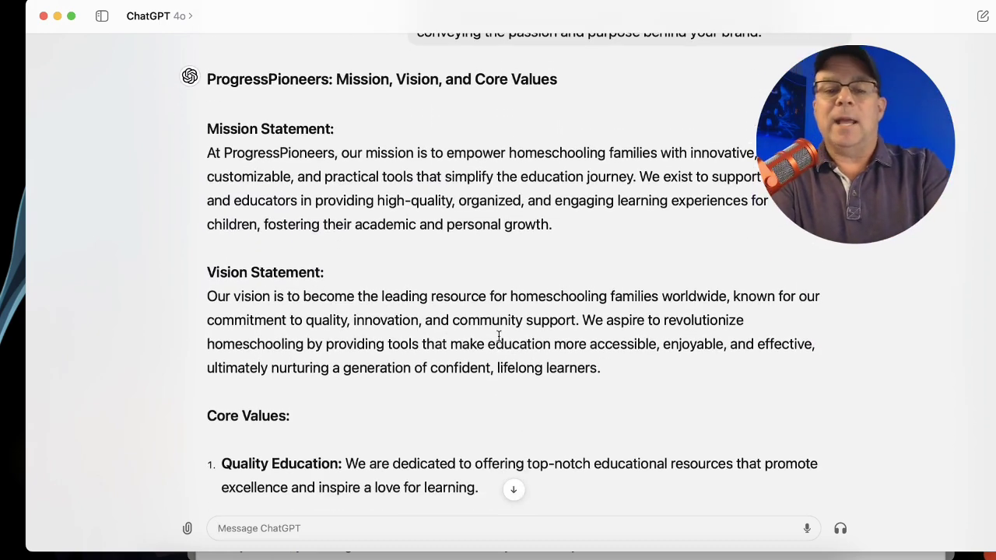
{"action": "scroll", "coordinate": [300, 253], "scroll_direction": "down", "scroll_amount": 5}
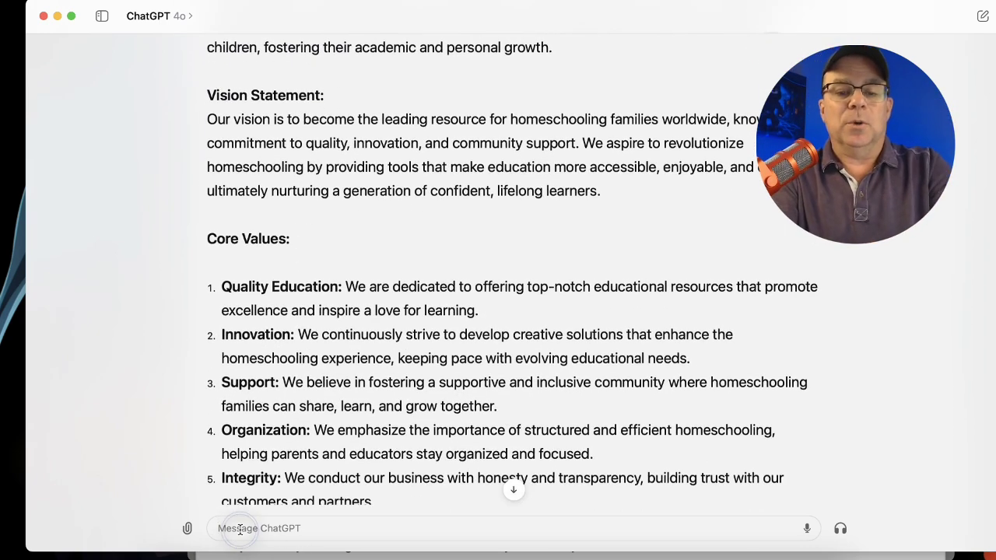
Ask for a more concise, bold and intriguing Mission and Vision, then review the shortened statements.
{"action": "type", "text": "Mission and Vision are too long; lets make it more concise, bold , and intriguing"}
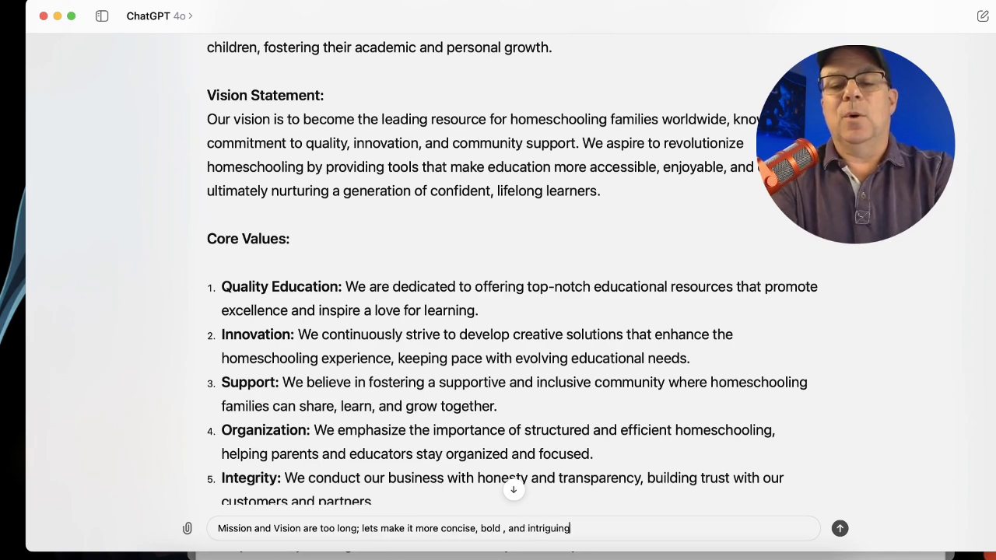
{"action": "key", "text": "Return"}
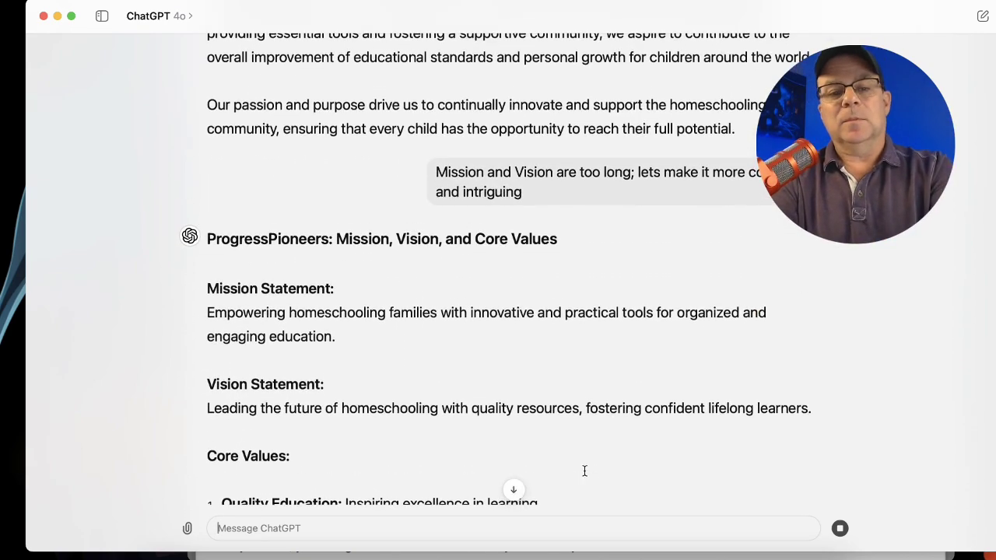
{"action": "scroll", "coordinate": [585, 476], "scroll_direction": "up", "scroll_amount": 10}
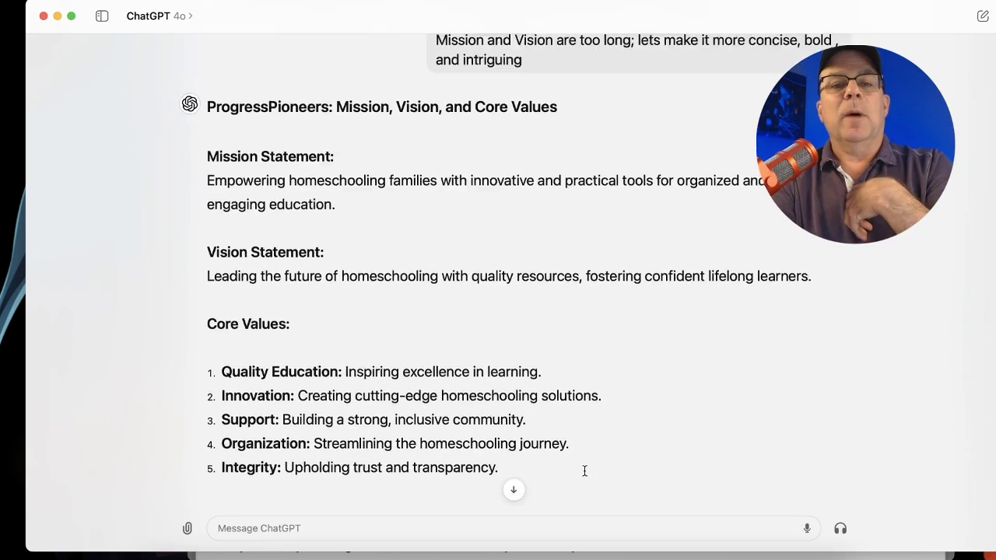
{"action": "scroll", "coordinate": [585, 471], "scroll_direction": "down", "scroll_amount": 4}
{"action": "scroll", "coordinate": [584, 470], "scroll_direction": "down", "scroll_amount": 5}
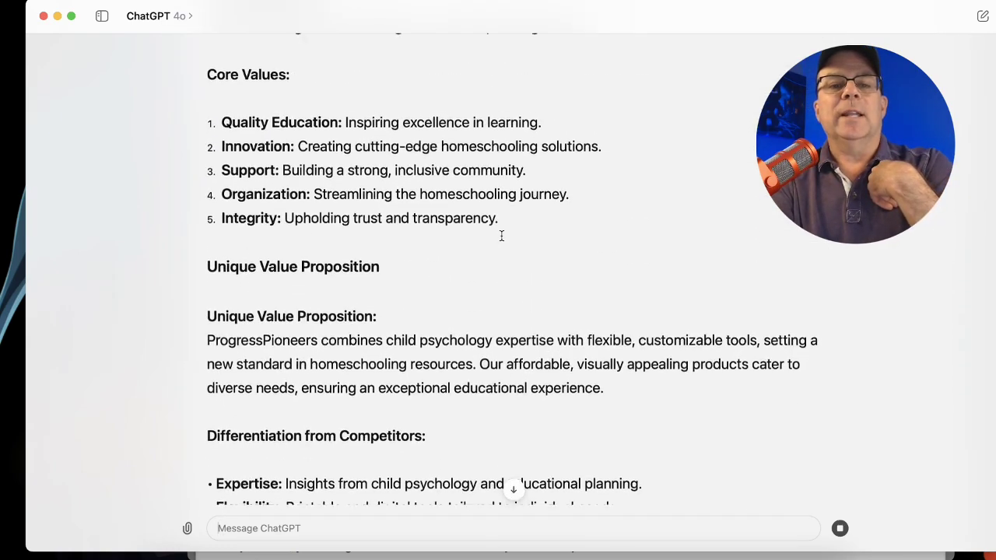
{"action": "scroll", "coordinate": [501, 237], "scroll_direction": "up", "scroll_amount": 5}
{"action": "scroll", "coordinate": [501, 236], "scroll_direction": "down", "scroll_amount": 5}
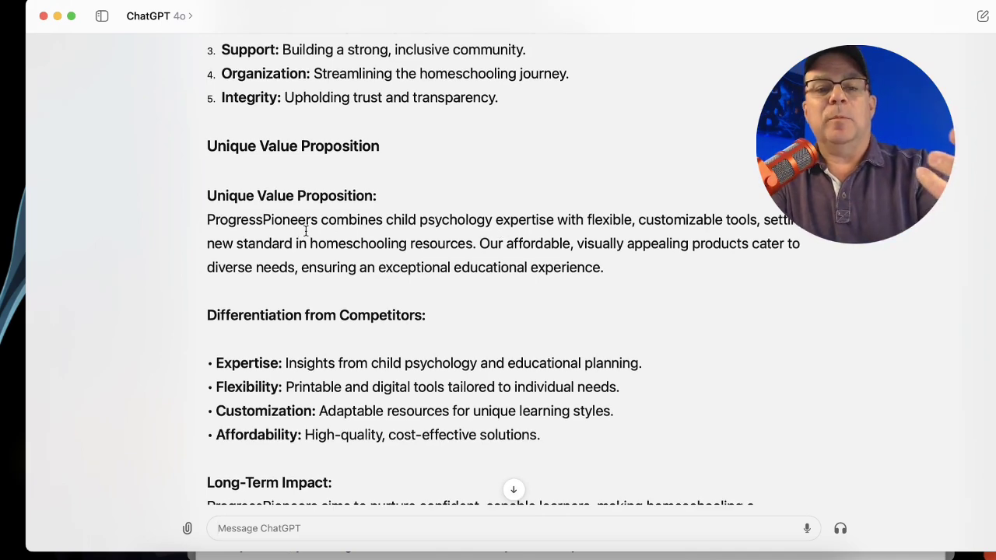
{"action": "scroll", "coordinate": [305, 231], "scroll_direction": "down", "scroll_amount": 2}
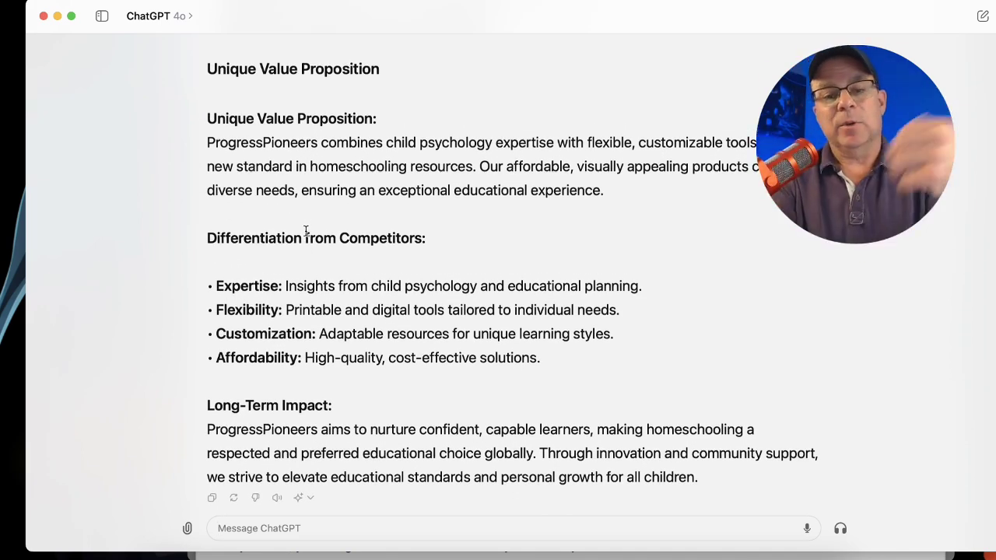
{"action": "scroll", "coordinate": [638, 240], "scroll_direction": "up", "scroll_amount": 10}
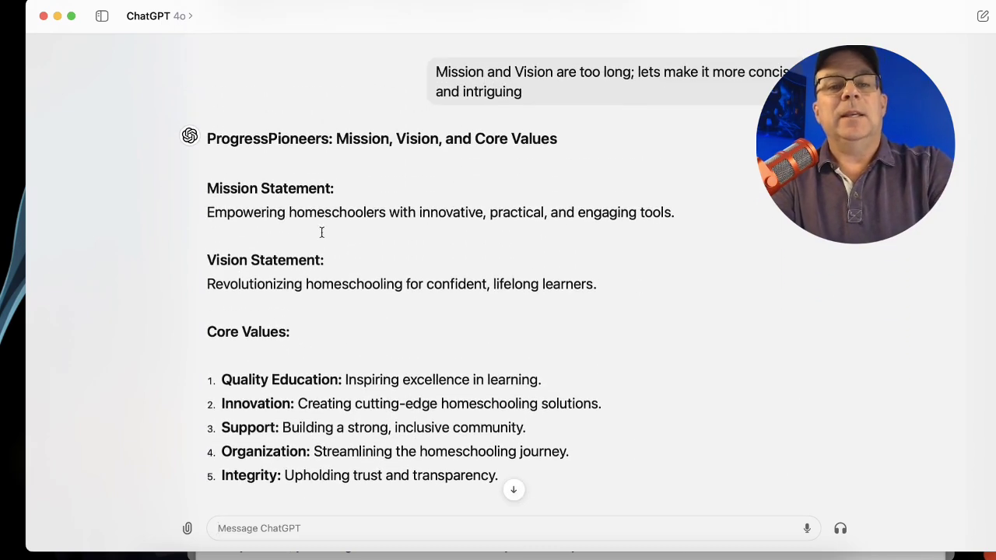
Select the revised ProgressPioneers reply, then copy both Prompt 3 Potential Pain Points paragraphs from the guide.
{"action": "left_click_drag", "start_coordinate": [210, 133], "coordinate": [698, 557]}
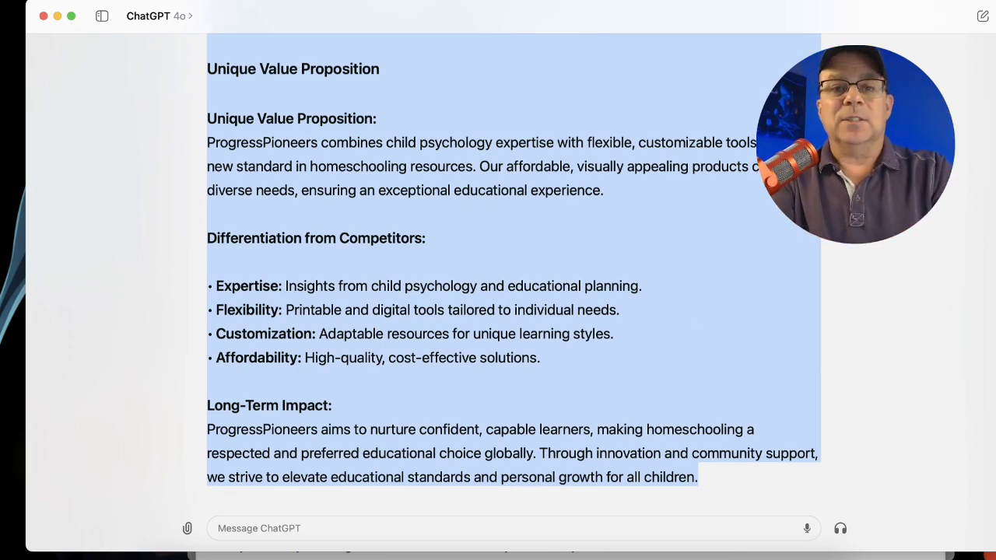
{"action": "key", "text": "super+Tab"}
{"action": "scroll", "coordinate": [484, 323], "scroll_direction": "down", "scroll_amount": 5}
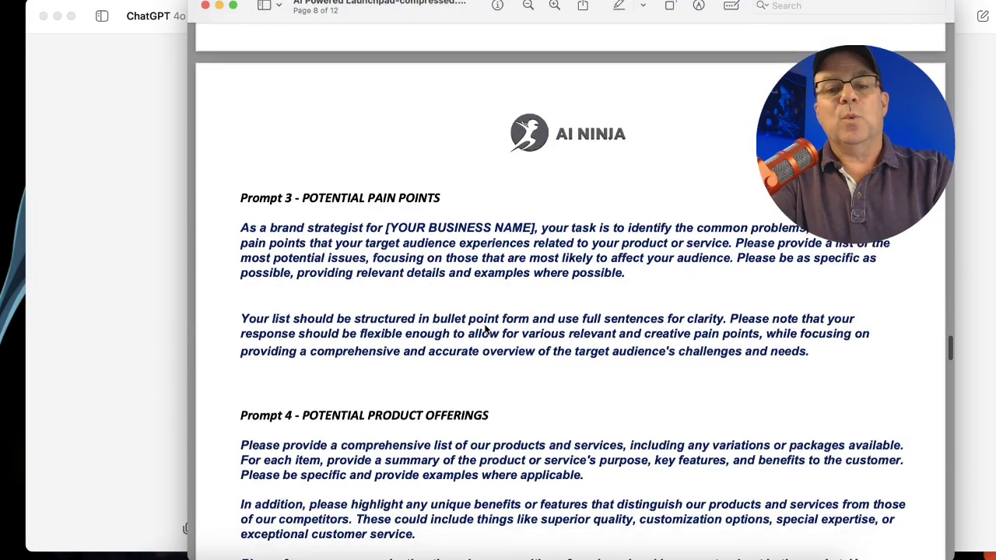
{"action": "scroll", "coordinate": [484, 324], "scroll_direction": "down", "scroll_amount": 1}
{"action": "left_click_drag", "start_coordinate": [240, 216], "coordinate": [788, 360]}
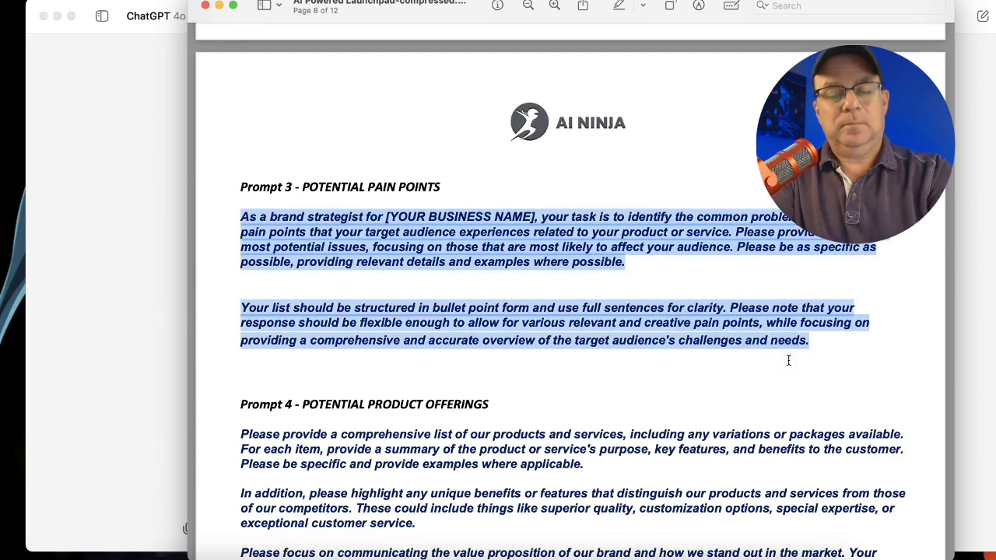
{"action": "scroll", "coordinate": [630, 356], "scroll_direction": "down", "scroll_amount": 5}
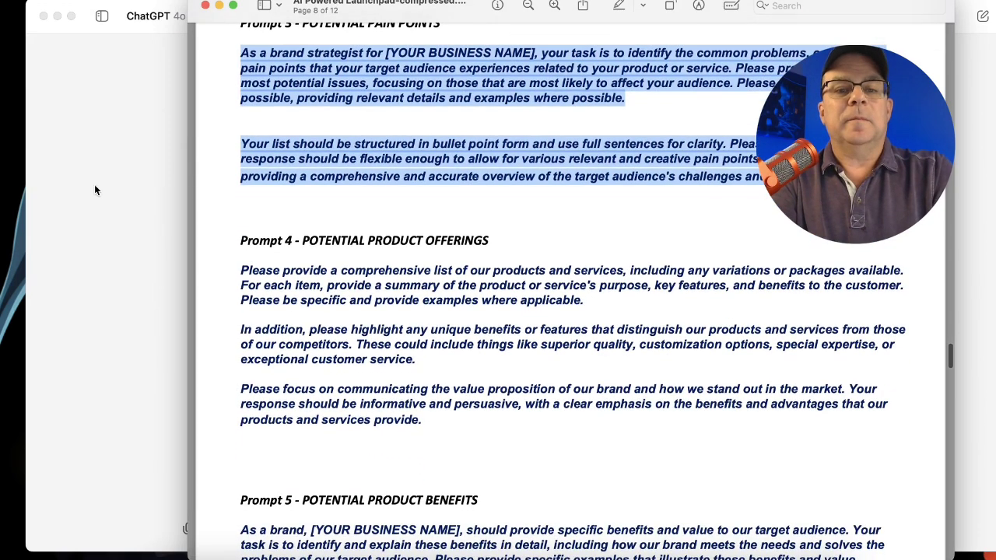
{"action": "left_click", "coordinate": [96, 190]}
{"action": "left_click", "coordinate": [312, 526]}
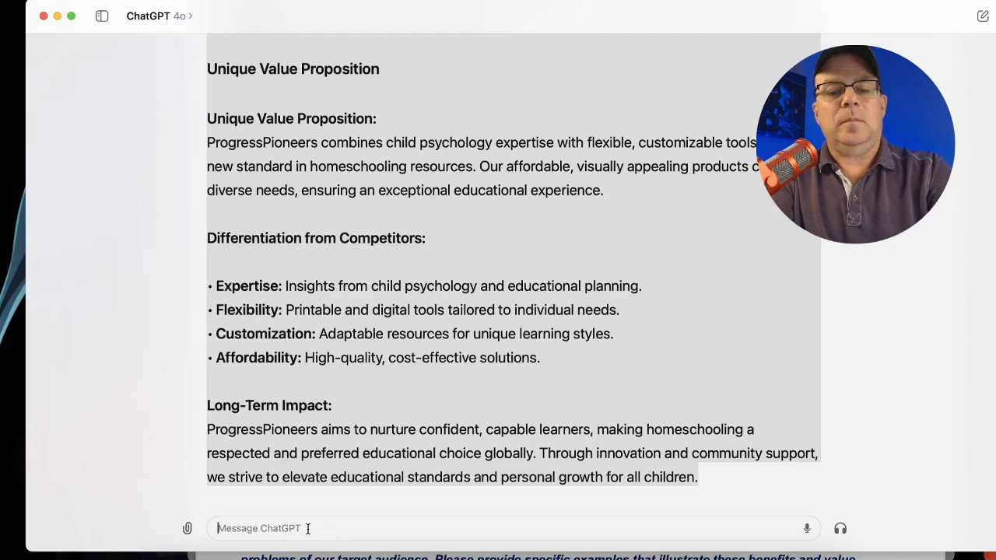
Send the pasted pain-points prompt and review the 20 homeschooling-audience pain points ChatGPT returns.
{"action": "type", "text": "As a brand strategist for [YOUR BUSINESS NAME], your task is to identify the common problems, concerns, or pain points that your target audience experiences related to your product or service. Please provide a list of the most potential issues, focusing on those that are most likely to affect your audience. Please be as specific as possible, providing relevant details and examples where possible. Your list should be structured in bullet point form and use full sentences for clarity. Please note that your response should be flexible enough to allow for various relevant and creative pain points, while focusing on providing a comprehensive and accurate overview of the target audience's challenges and needs."}
{"action": "key", "text": "Return"}
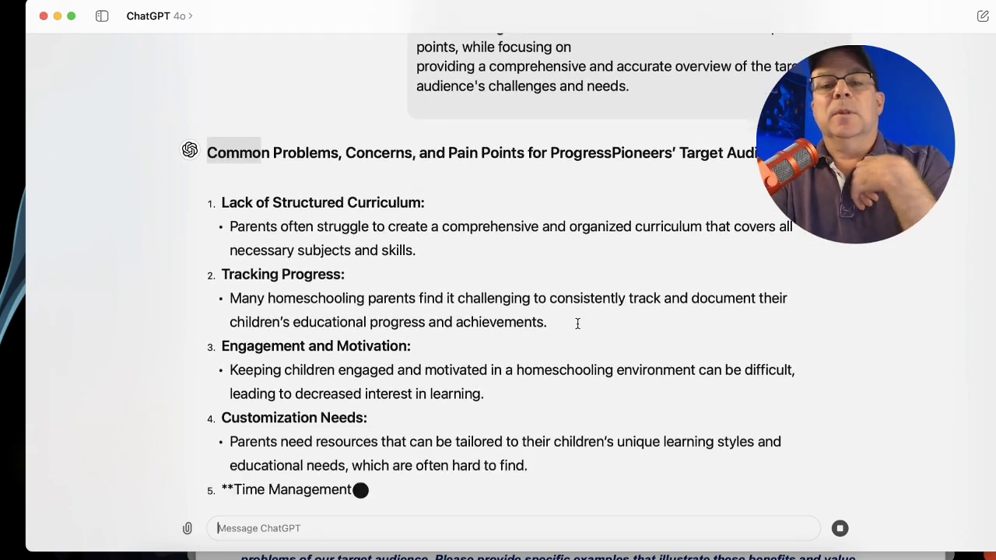
{"action": "scroll", "coordinate": [571, 233], "scroll_direction": "up", "scroll_amount": 2}
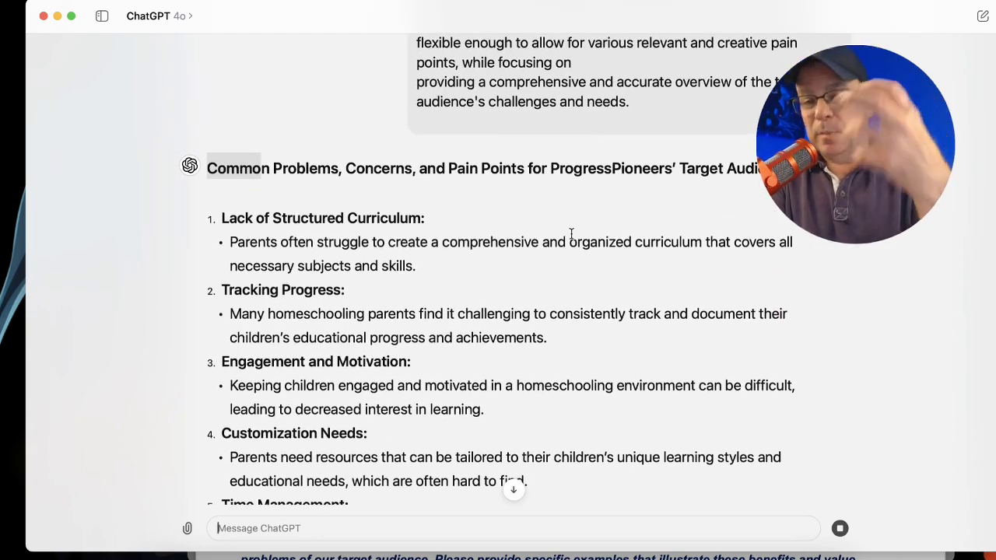
{"action": "scroll", "coordinate": [571, 233], "scroll_direction": "up", "scroll_amount": 2}
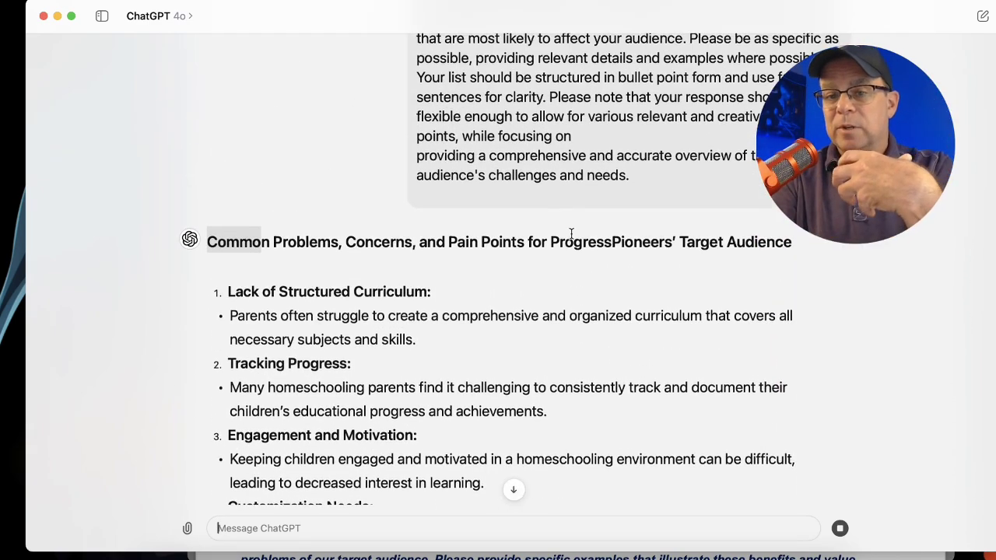
{"action": "scroll", "coordinate": [571, 233], "scroll_direction": "down", "scroll_amount": 15}
{"action": "scroll", "coordinate": [571, 233], "scroll_direction": "down", "scroll_amount": 12}
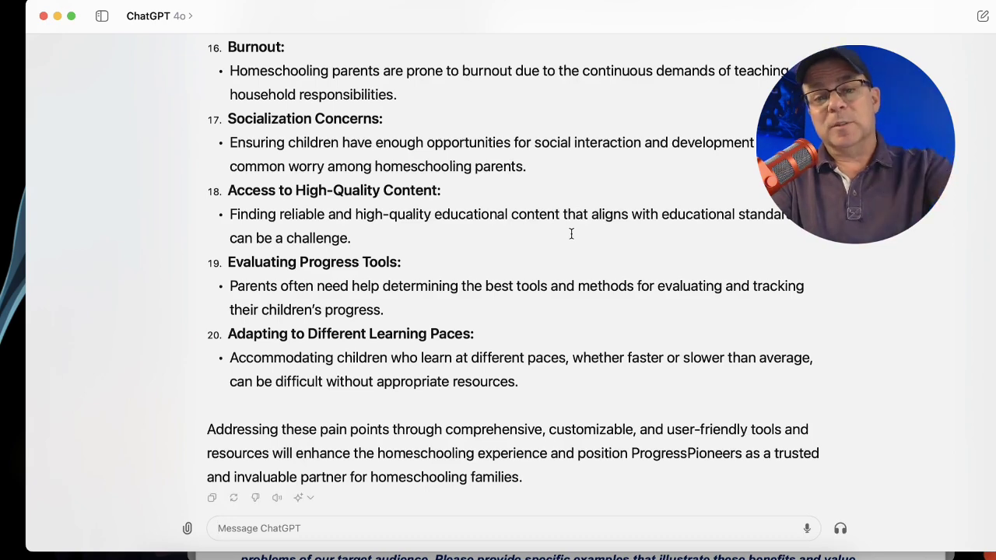
{"action": "scroll", "coordinate": [571, 233], "scroll_direction": "up", "scroll_amount": 6}
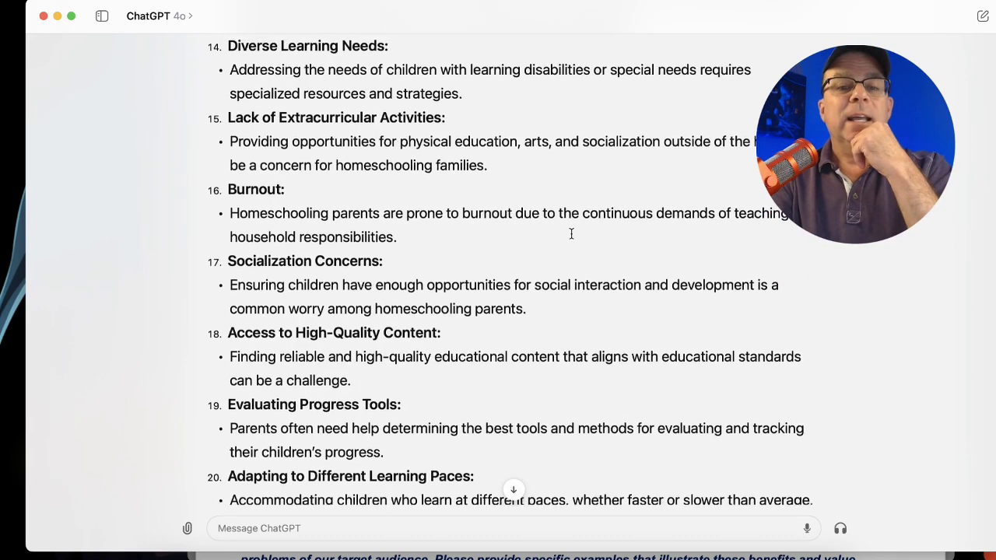
{"action": "scroll", "coordinate": [571, 233], "scroll_direction": "up", "scroll_amount": 1}
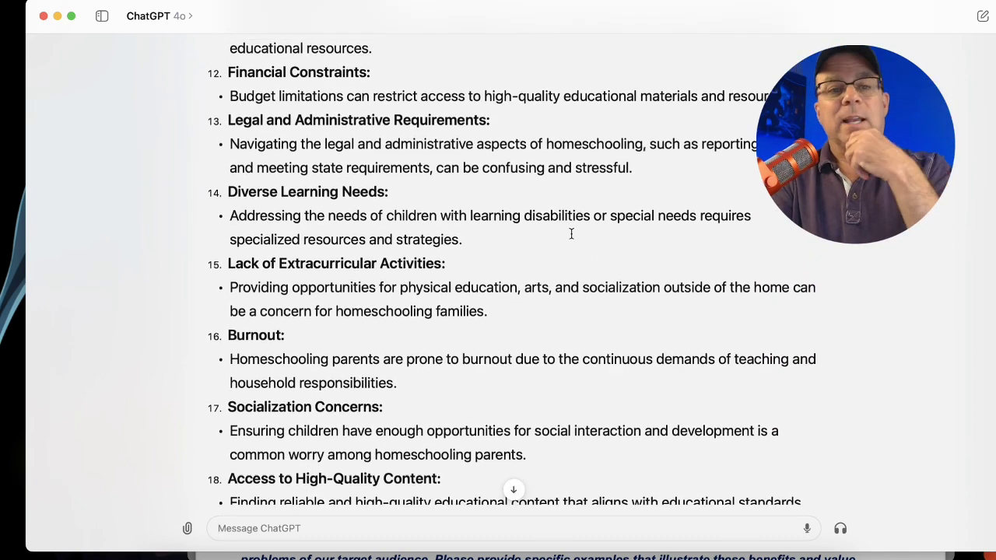
Copy the three Prompt 6 Avatar Creation paragraphs from page 9 of the prompt guide.
{"action": "key", "text": "super+Tab"}
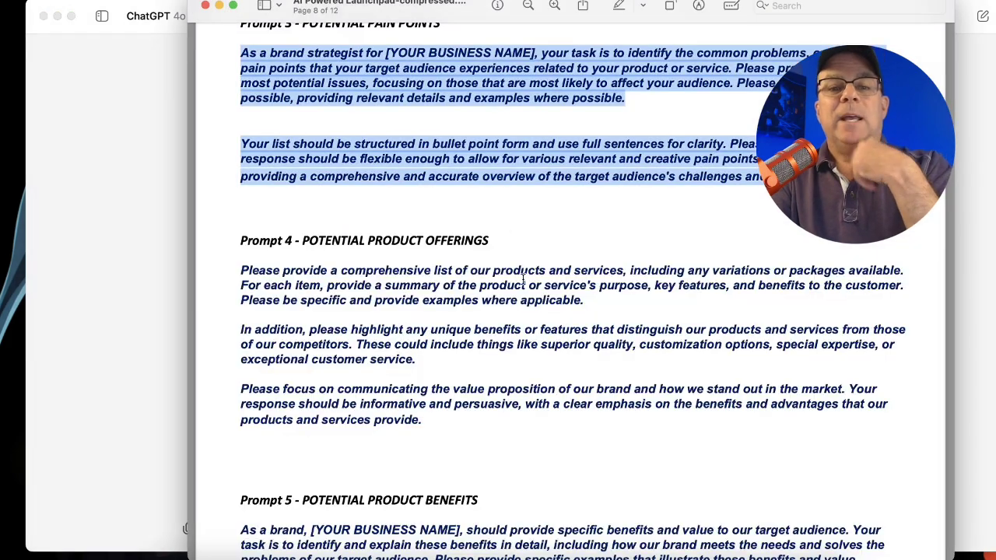
{"action": "scroll", "coordinate": [523, 280], "scroll_direction": "down", "scroll_amount": 20}
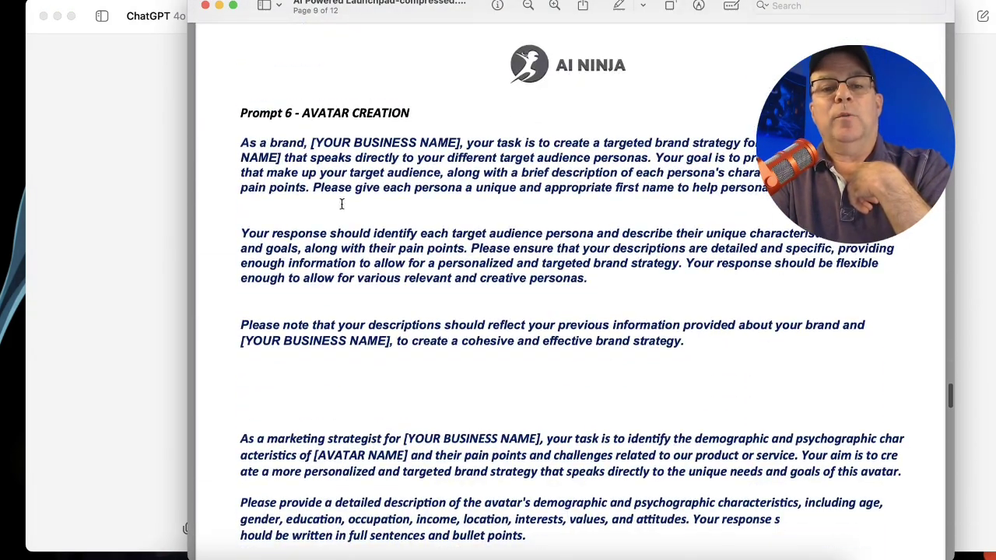
{"action": "left_click_drag", "start_coordinate": [242, 142], "coordinate": [780, 378]}
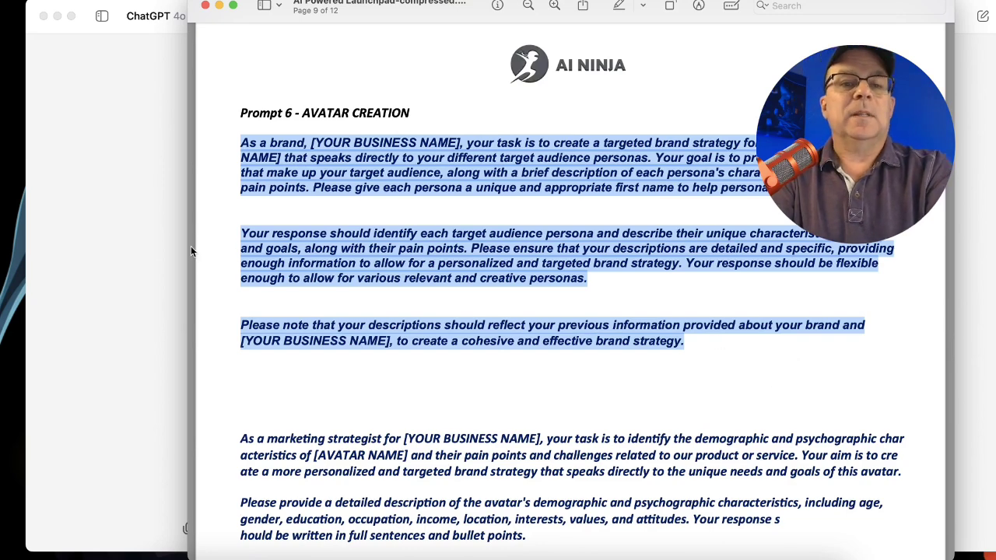
{"action": "left_click", "coordinate": [137, 222]}
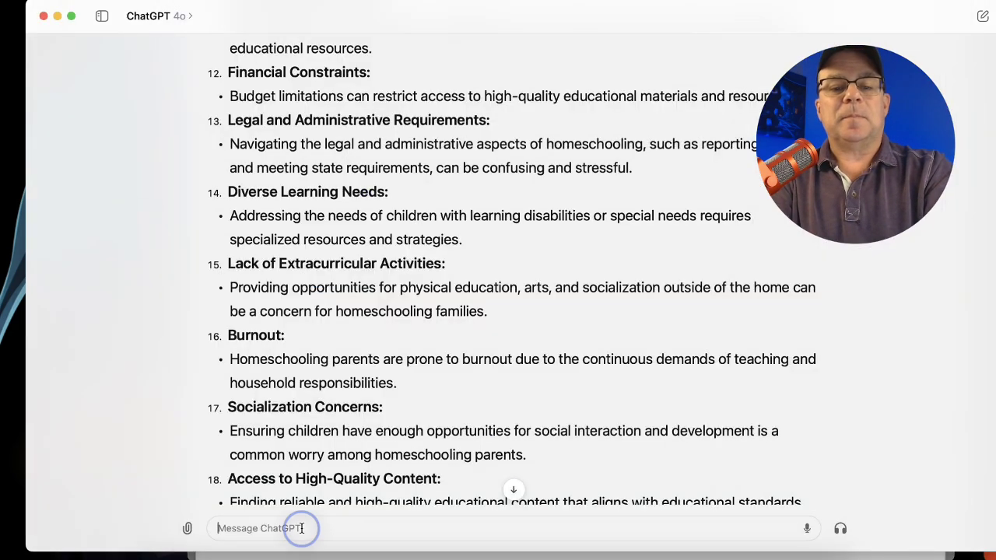
Send the pasted avatar-creation prompt asking ChatGPT for five audience personas.
{"action": "type", "text": "As a brand, [YOUR BUSINESS NAME], your task is to create a targeted brand strategy for [YOUR BUSINESS NAME] that speaks directly to your different target audience personas. Your goal is to provide a list of personas that make up your target audience, along with a brief description of each persona's characteristics, needs, and pain points. Please give each persona a unique and appropriate first name to help personalize the strategy. Your response should identify each target audience persona and describe their unique characteristics, needs, and goals, along with their pain points. Please ensure that your descriptions are detailed and specific, providing enough information to allow for a personalized and targeted brand strategy. Your response should be flexible enough to allow for various relevant and creative personas. Please note that your descriptions should reflect your previous information provided about your brand and [YOUR BUSINESS NAME], to create a cohesive and effective brand strategy."}
{"action": "key", "text": "Return"}
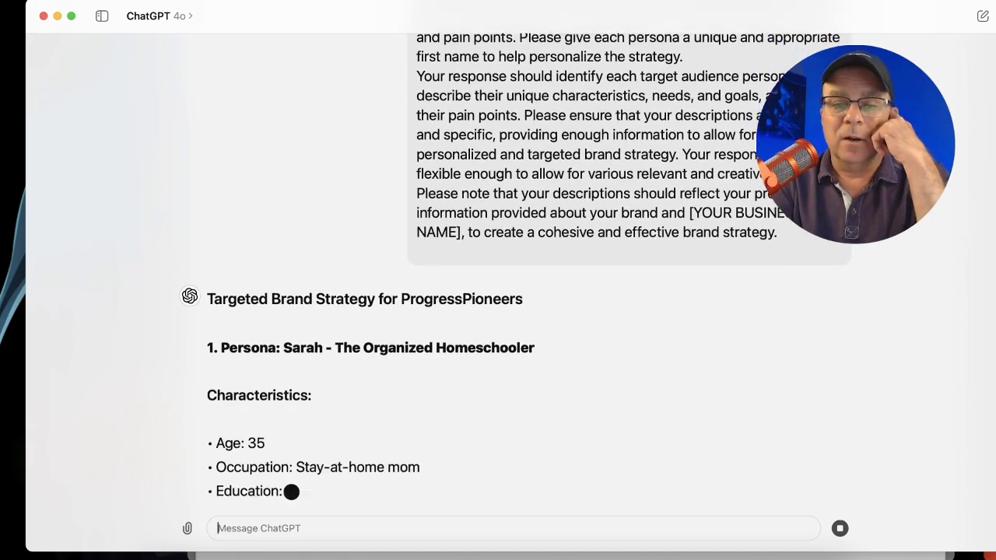
{"action": "scroll", "coordinate": [516, 335], "scroll_direction": "up", "scroll_amount": 2}
{"action": "scroll", "coordinate": [516, 335], "scroll_direction": "up", "scroll_amount": 2}
Read through the five personas and the targeted brand strategy for ProgressPioneers.
{"action": "scroll", "coordinate": [516, 335], "scroll_direction": "down", "scroll_amount": 5}
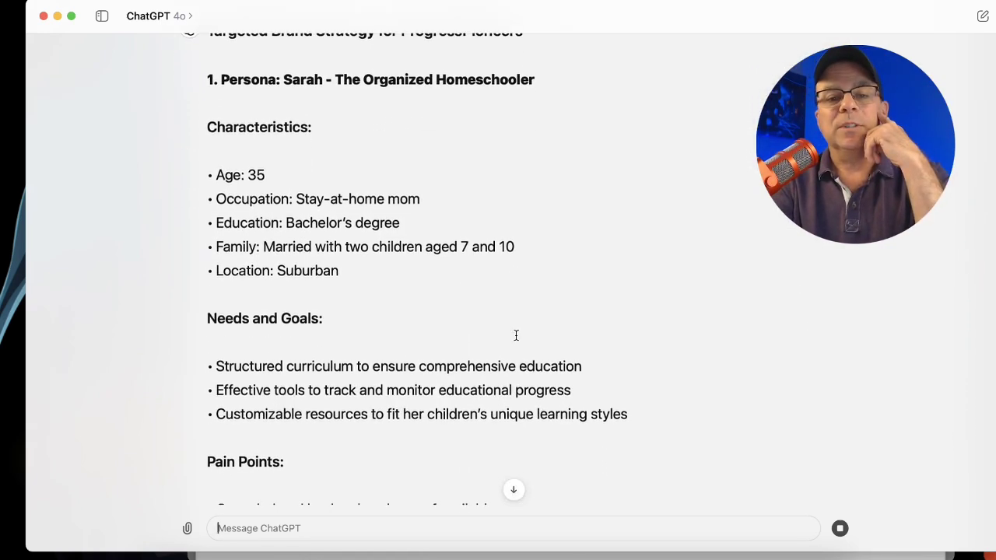
{"action": "scroll", "coordinate": [515, 335], "scroll_direction": "down", "scroll_amount": 2}
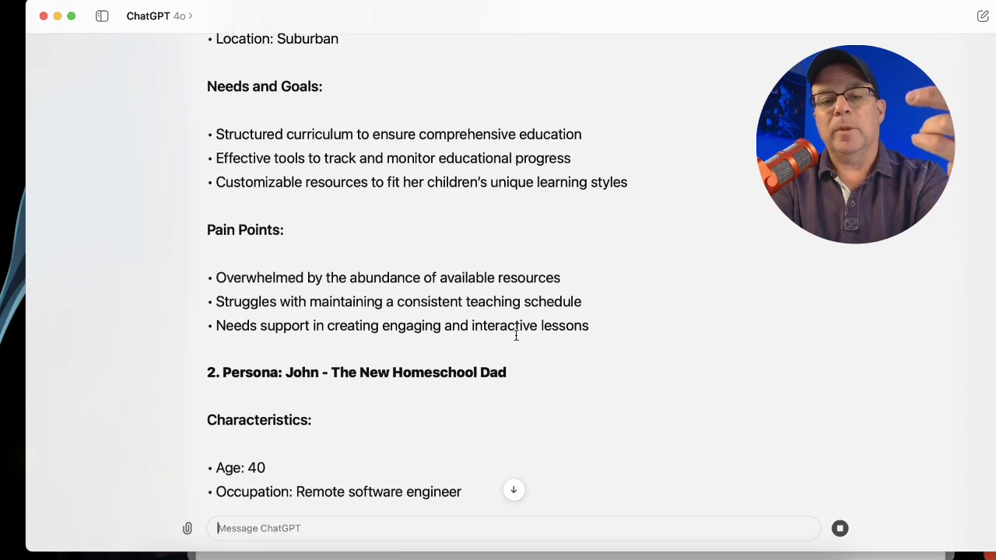
{"action": "scroll", "coordinate": [515, 334], "scroll_direction": "down", "scroll_amount": 4}
{"action": "scroll", "coordinate": [516, 335], "scroll_direction": "down", "scroll_amount": 8}
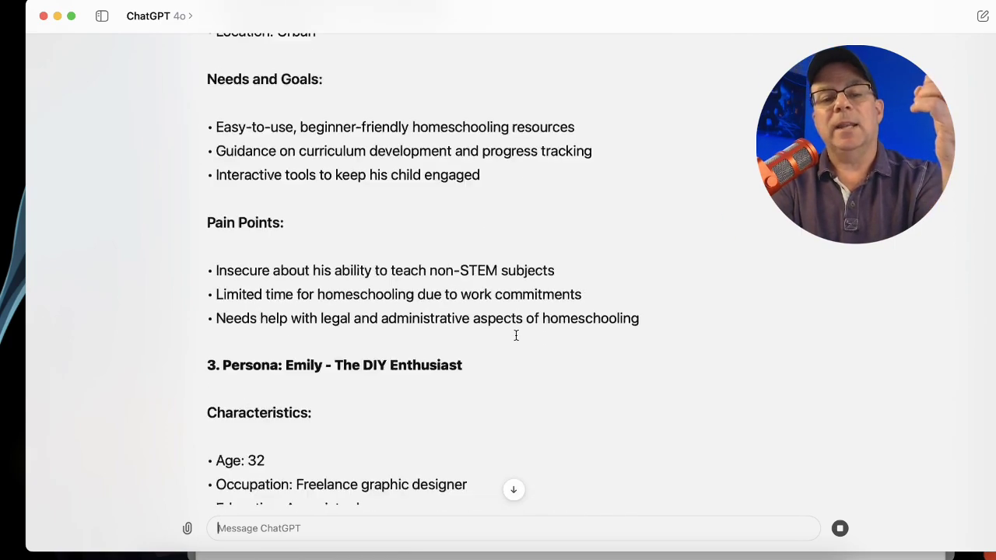
{"action": "scroll", "coordinate": [516, 335], "scroll_direction": "down", "scroll_amount": 1}
{"action": "scroll", "coordinate": [516, 335], "scroll_direction": "down", "scroll_amount": 8}
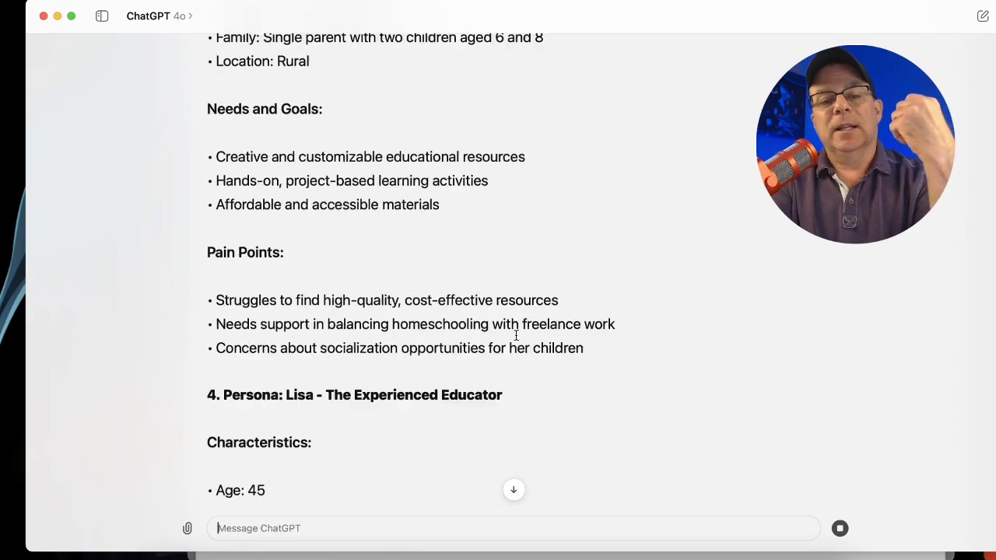
{"action": "scroll", "coordinate": [516, 334], "scroll_direction": "down", "scroll_amount": 2}
{"action": "scroll", "coordinate": [516, 335], "scroll_direction": "down", "scroll_amount": 6}
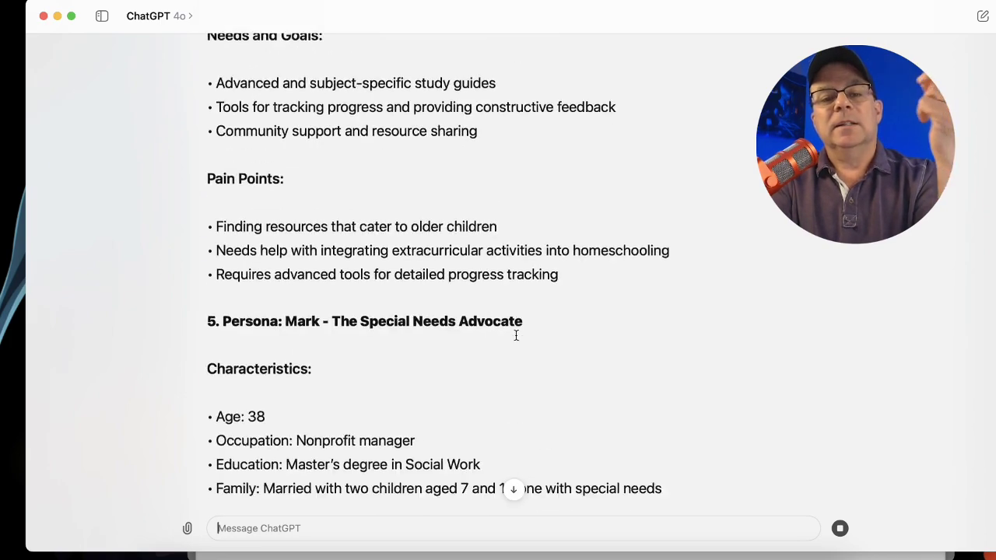
{"action": "scroll", "coordinate": [516, 335], "scroll_direction": "down", "scroll_amount": 4}
{"action": "scroll", "coordinate": [516, 335], "scroll_direction": "down", "scroll_amount": 6}
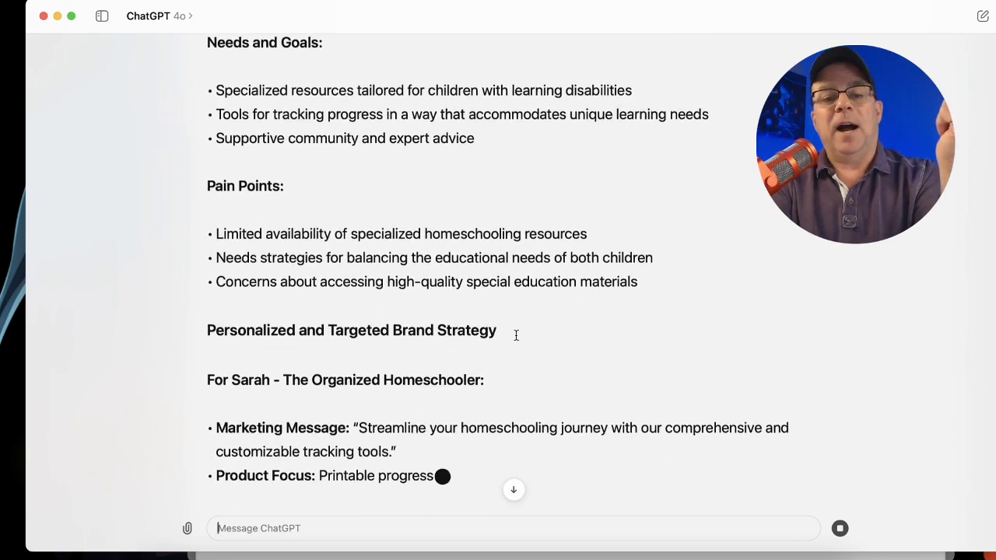
{"action": "scroll", "coordinate": [516, 334], "scroll_direction": "down", "scroll_amount": 2}
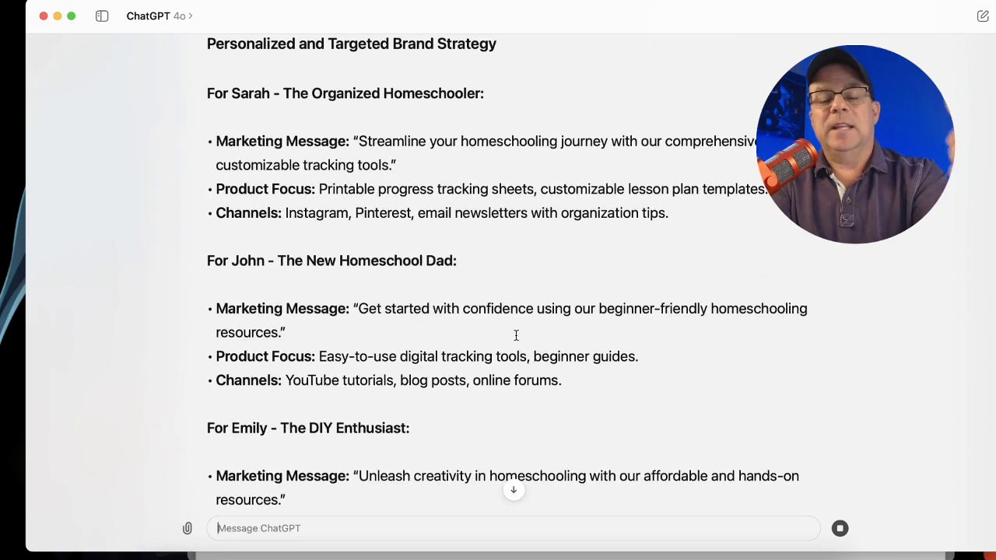
{"action": "scroll", "coordinate": [516, 334], "scroll_direction": "up", "scroll_amount": 2}
{"action": "scroll", "coordinate": [516, 334], "scroll_direction": "down", "scroll_amount": 1}
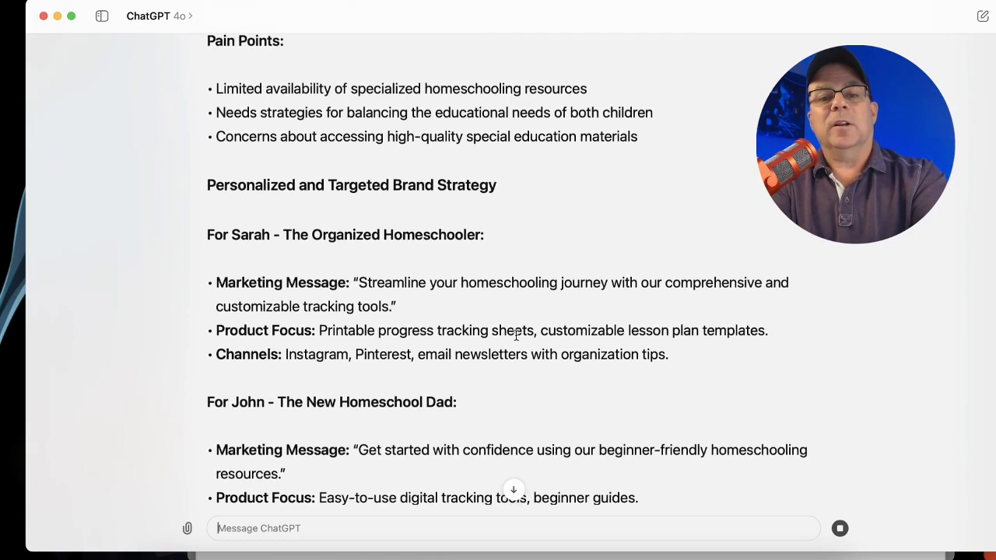
{"action": "scroll", "coordinate": [516, 334], "scroll_direction": "down", "scroll_amount": 10}
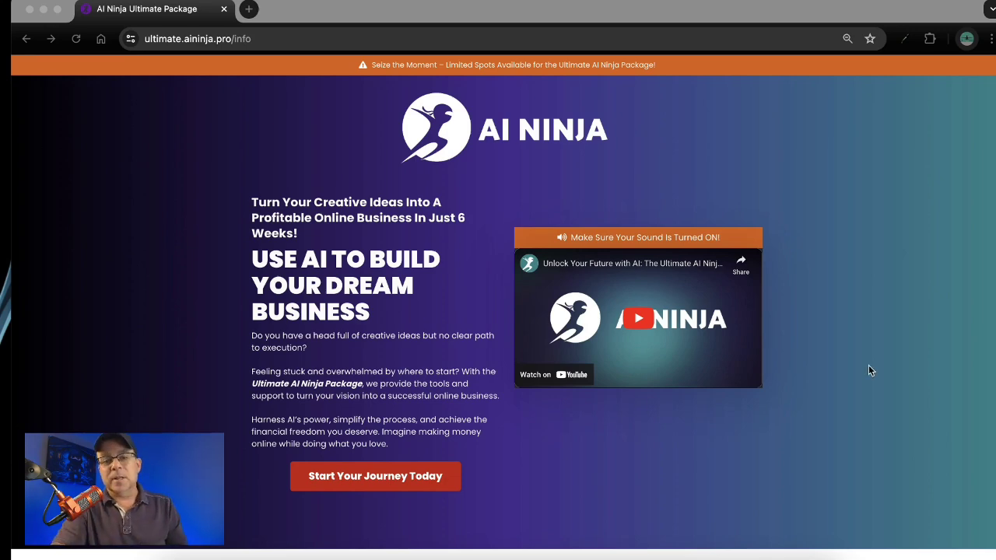
{"action": "scroll", "coordinate": [468, 249], "scroll_direction": "down", "scroll_amount": 3}
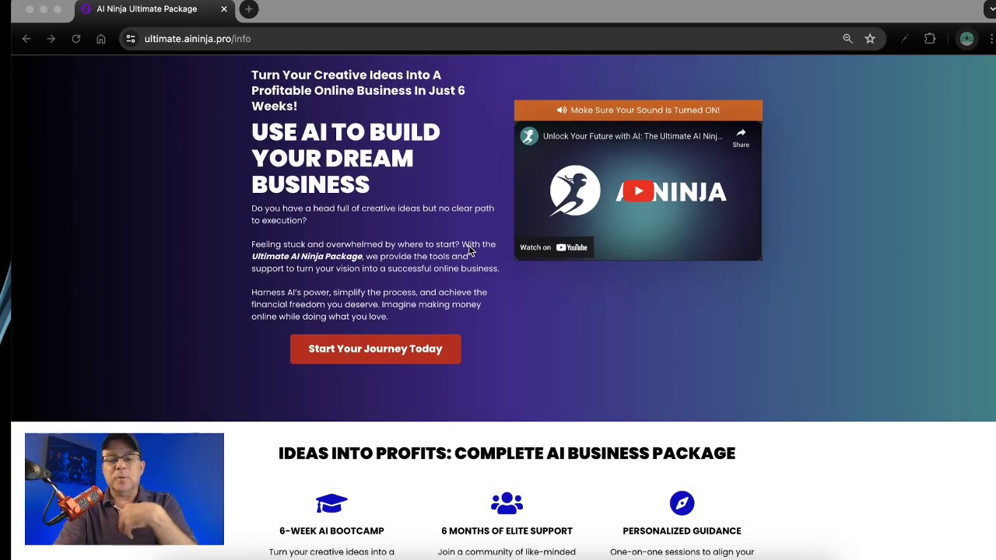
{"action": "scroll", "coordinate": [468, 249], "scroll_direction": "down", "scroll_amount": 20}
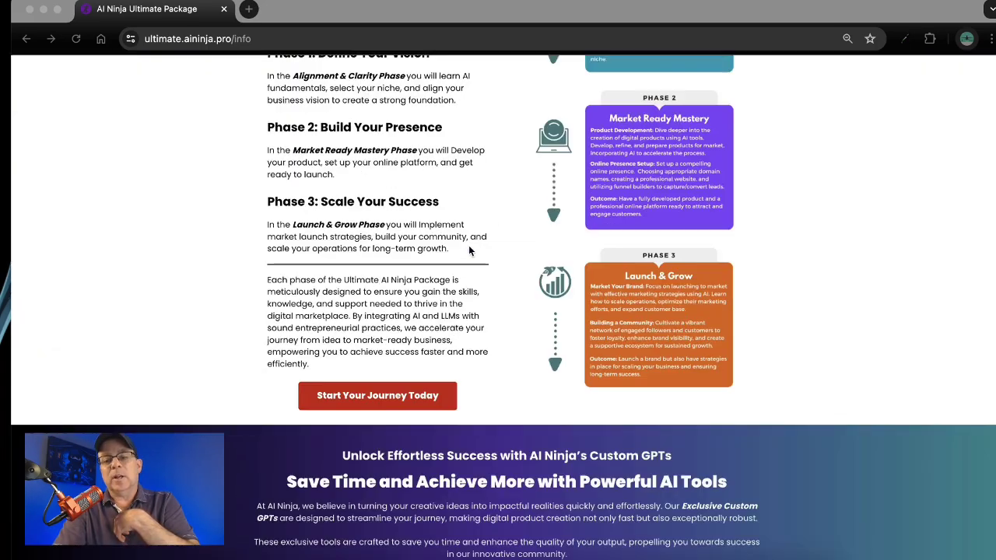
{"action": "scroll", "coordinate": [468, 249], "scroll_direction": "up", "scroll_amount": 6}
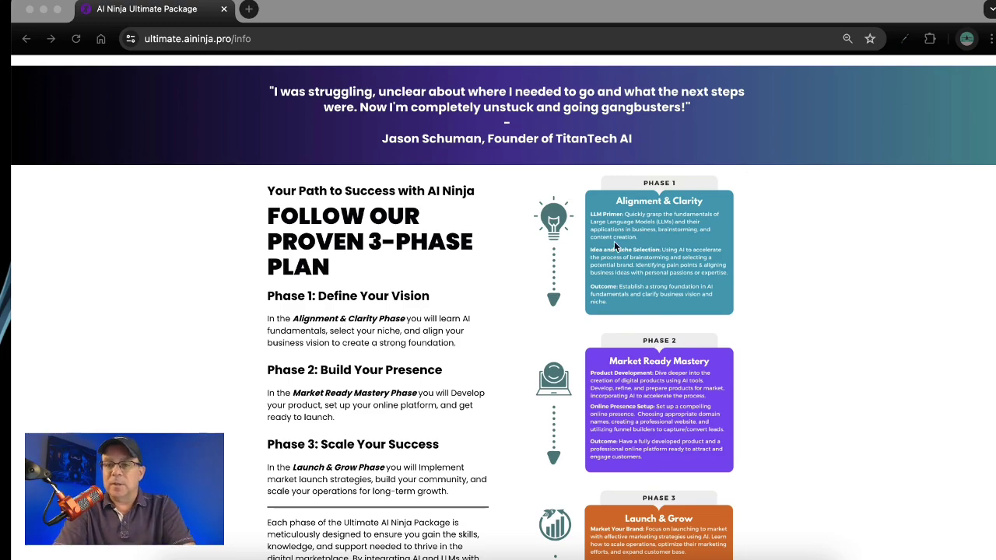
{"action": "scroll", "coordinate": [715, 305], "scroll_direction": "down", "scroll_amount": 3}
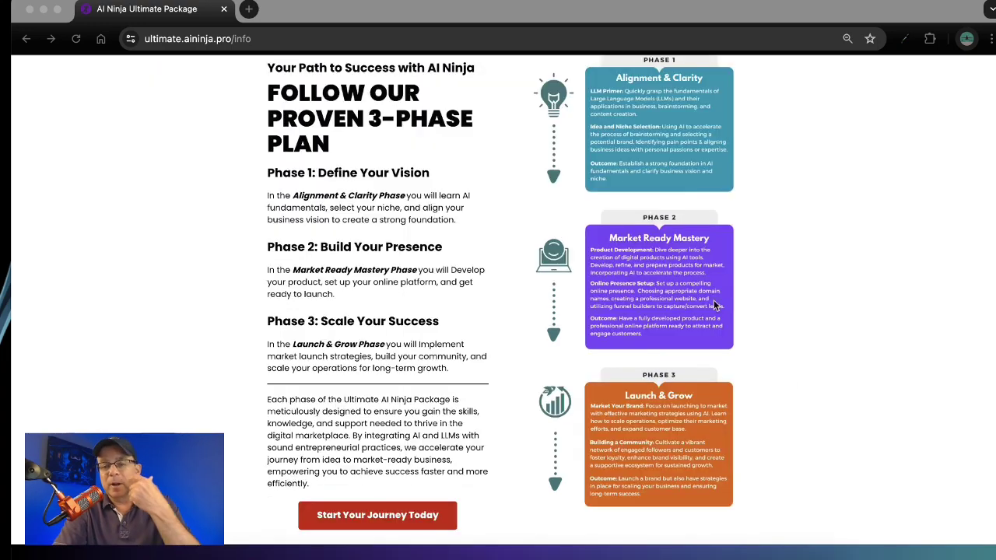
{"action": "scroll", "coordinate": [650, 356], "scroll_direction": "up", "scroll_amount": 15}
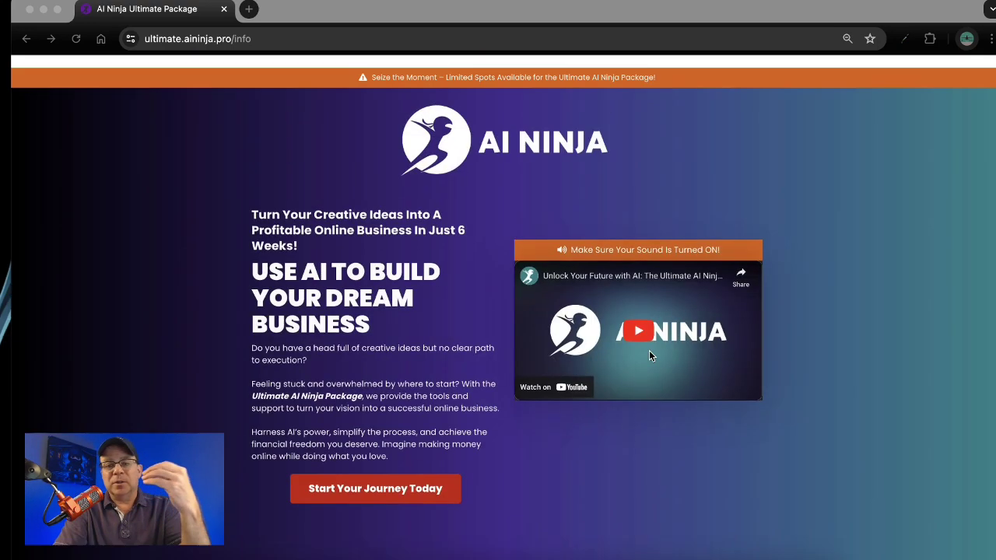